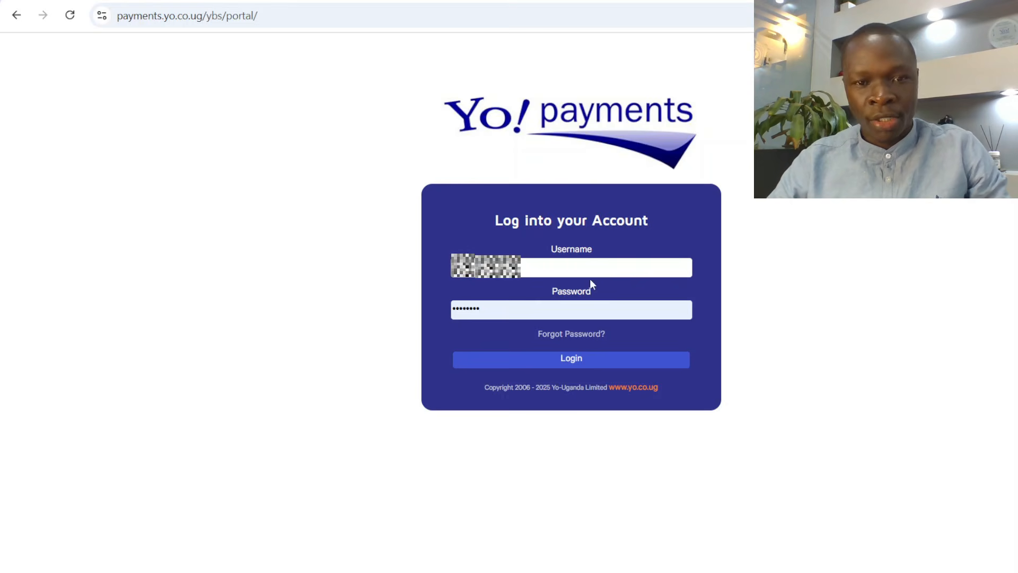
Log in with the saved password and submit the one-time password to verify the login.
{"action": "left_click", "coordinate": [543, 309]}
{"action": "left_click", "coordinate": [578, 361]}
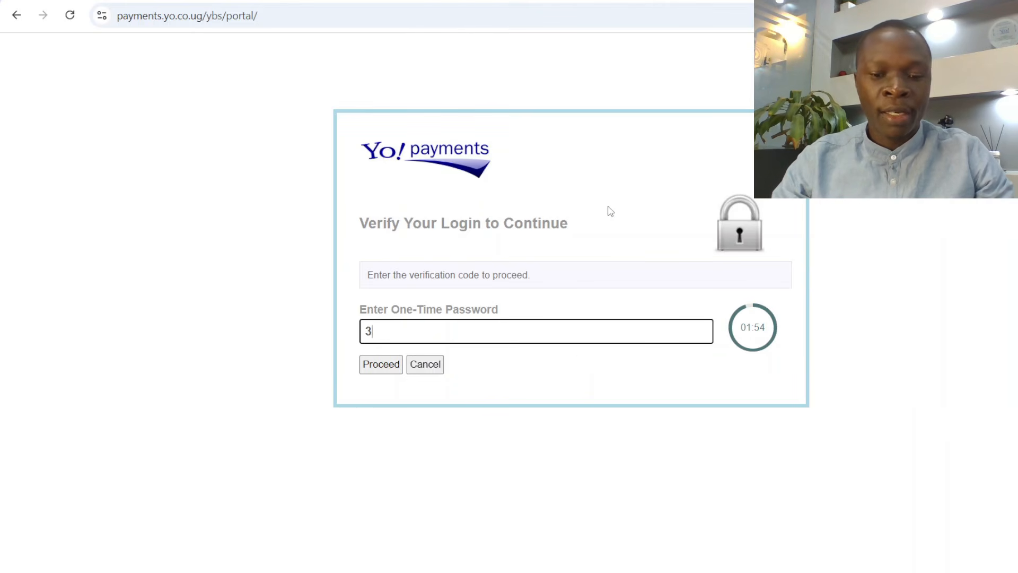
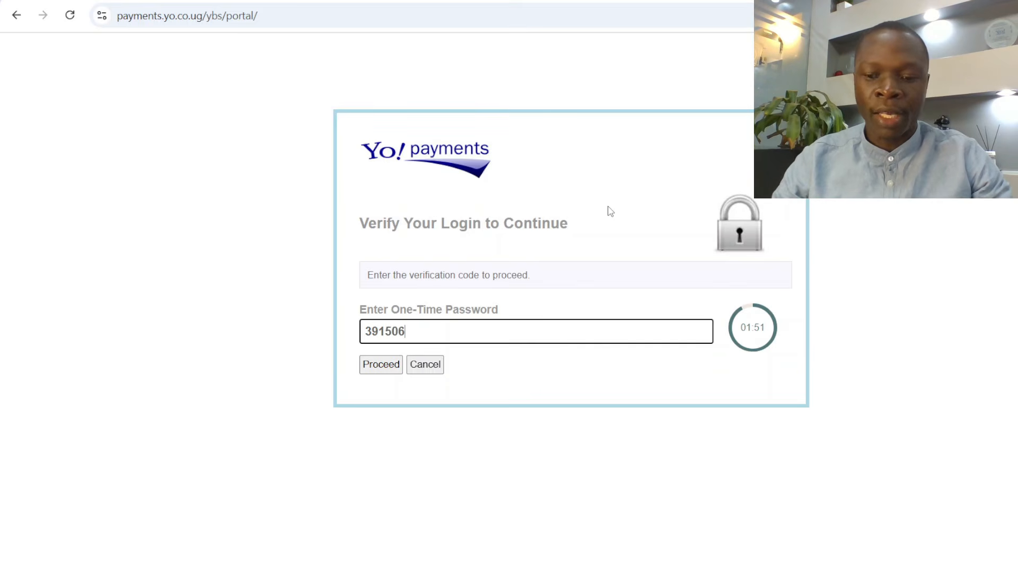
{"action": "key", "text": "Return"}
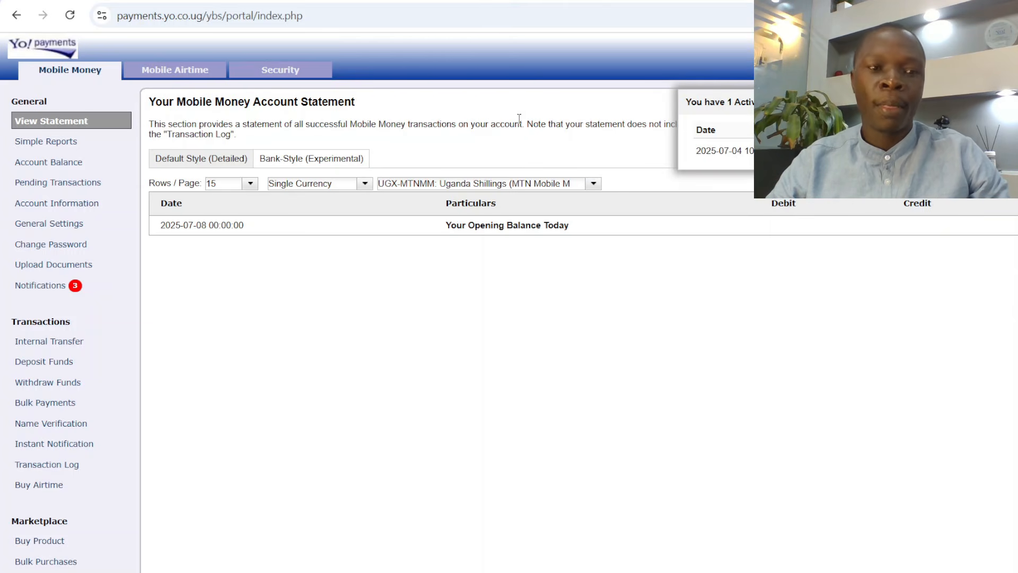
Start a new bulk payment request and enter 'Test Payments' as its name.
{"action": "left_click", "coordinate": [48, 402]}
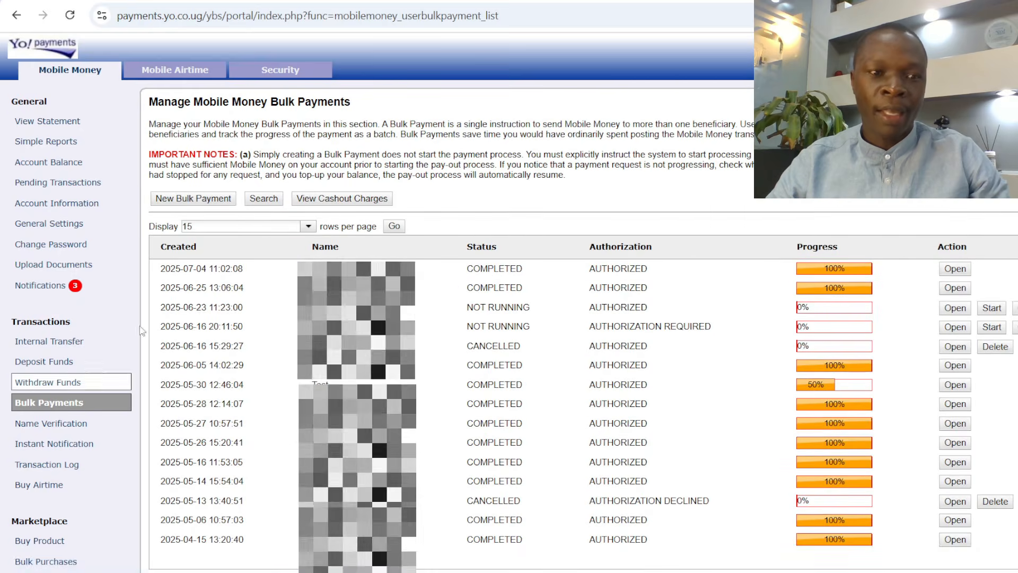
{"action": "left_click", "coordinate": [191, 200]}
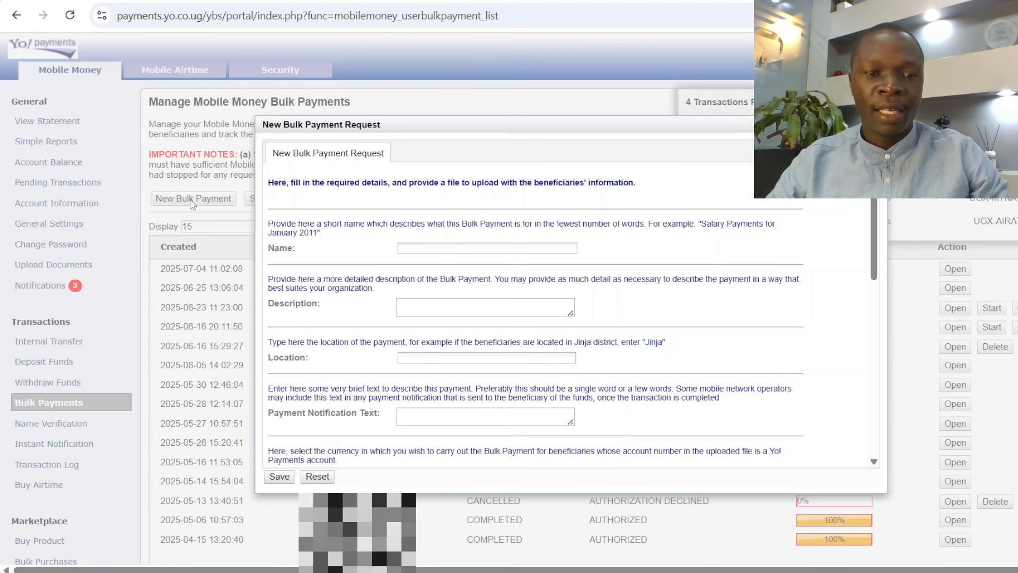
{"action": "left_click", "coordinate": [445, 249]}
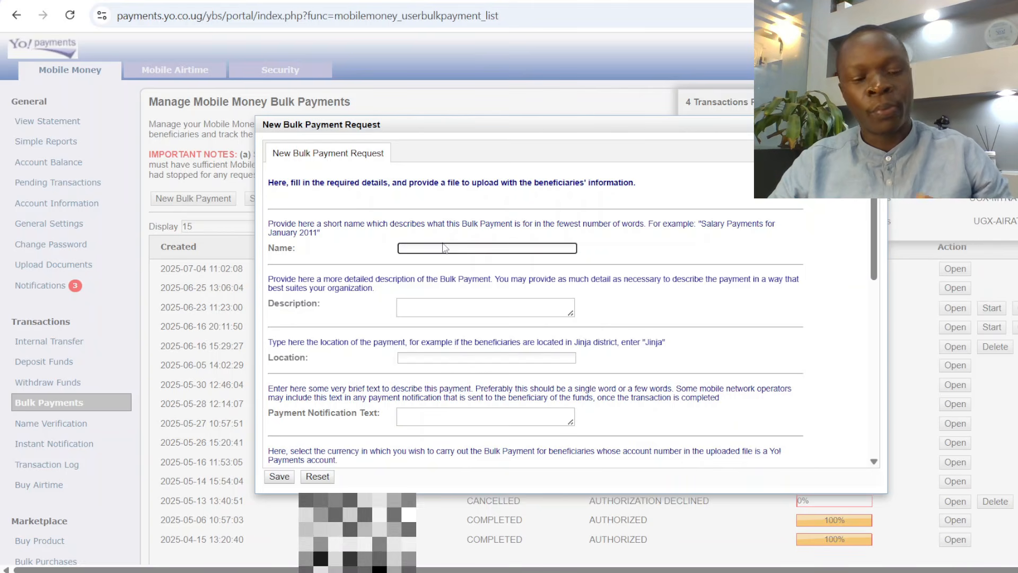
{"action": "type", "text": "Test"}
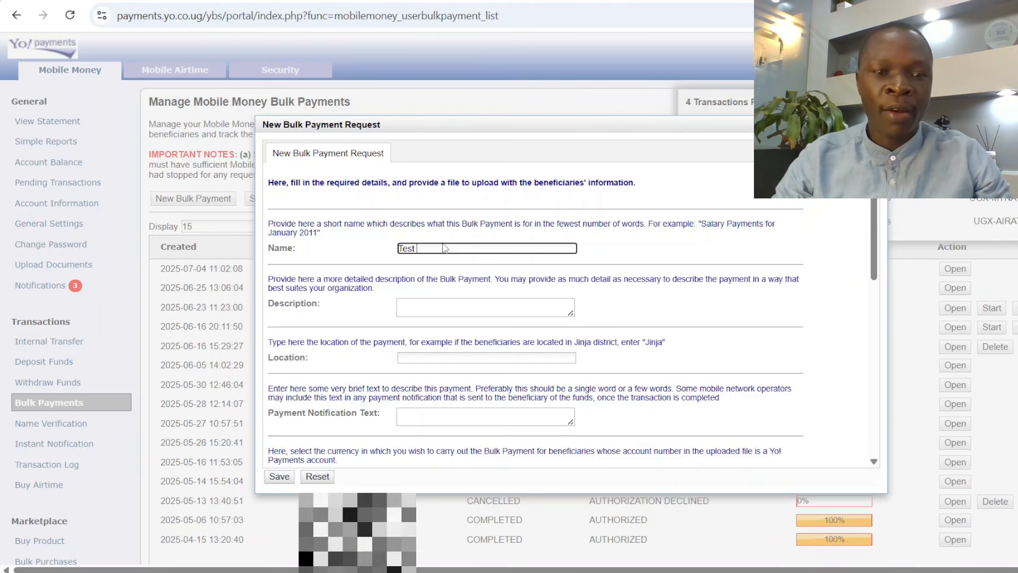
{"action": "type", "text": " Payments"}
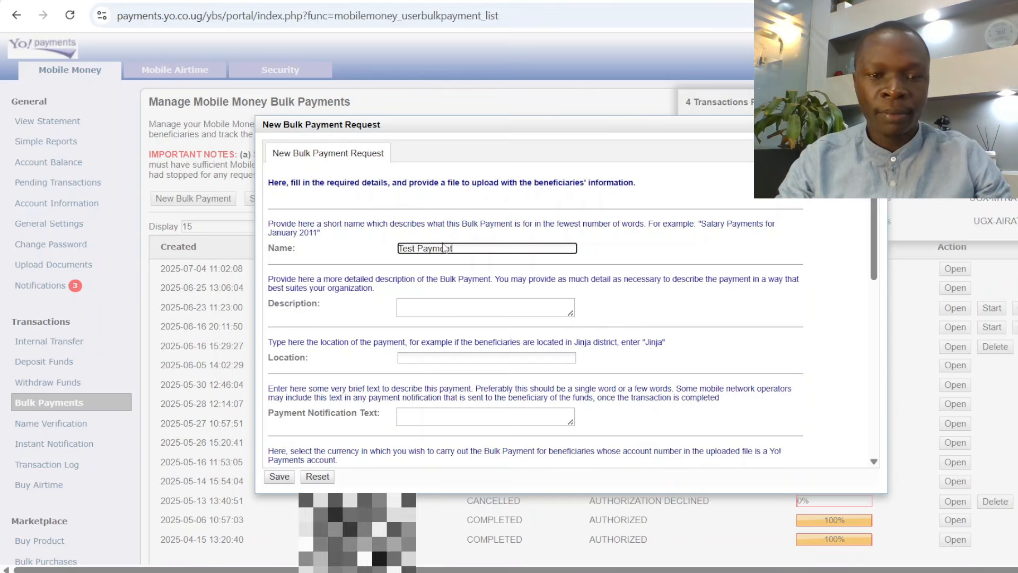
Paste the name into description and notification text, and set location to Kampala.
{"action": "left_click_drag", "start_coordinate": [399, 248], "coordinate": [469, 264]}
{"action": "key", "text": "ctrl+c"}
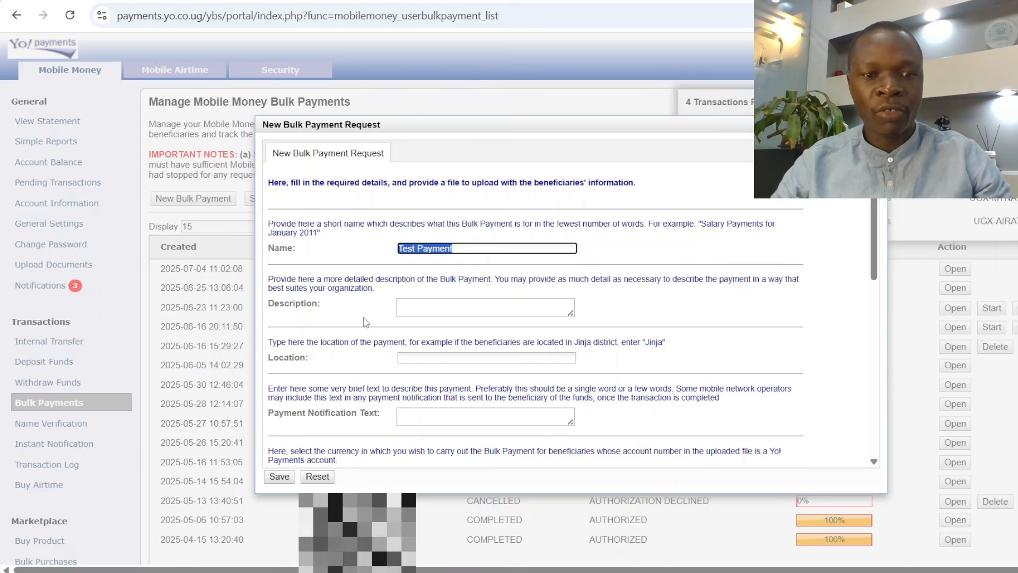
{"action": "left_click", "coordinate": [436, 307]}
{"action": "key", "text": "ctrl+v"}
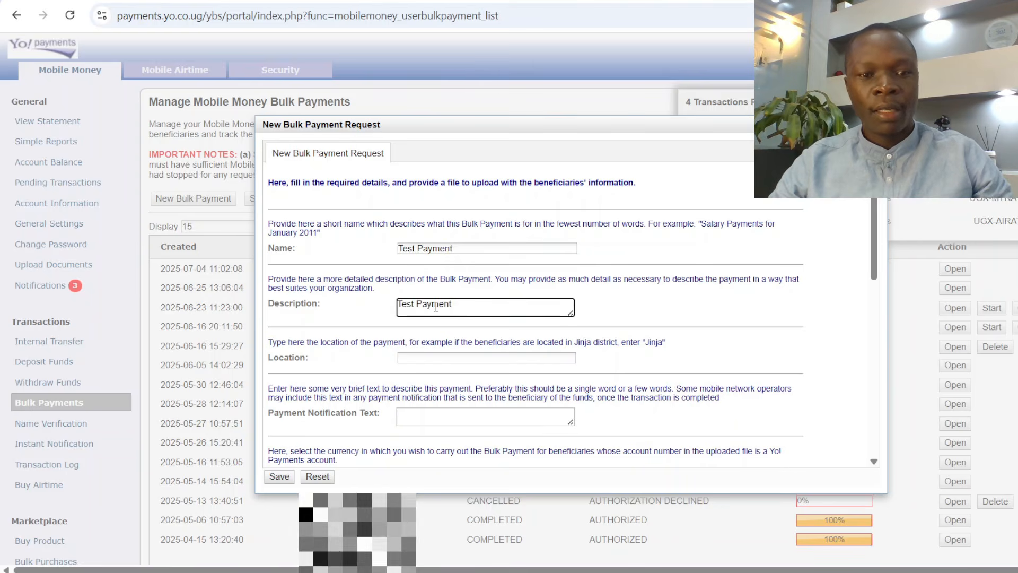
{"action": "left_click", "coordinate": [456, 356]}
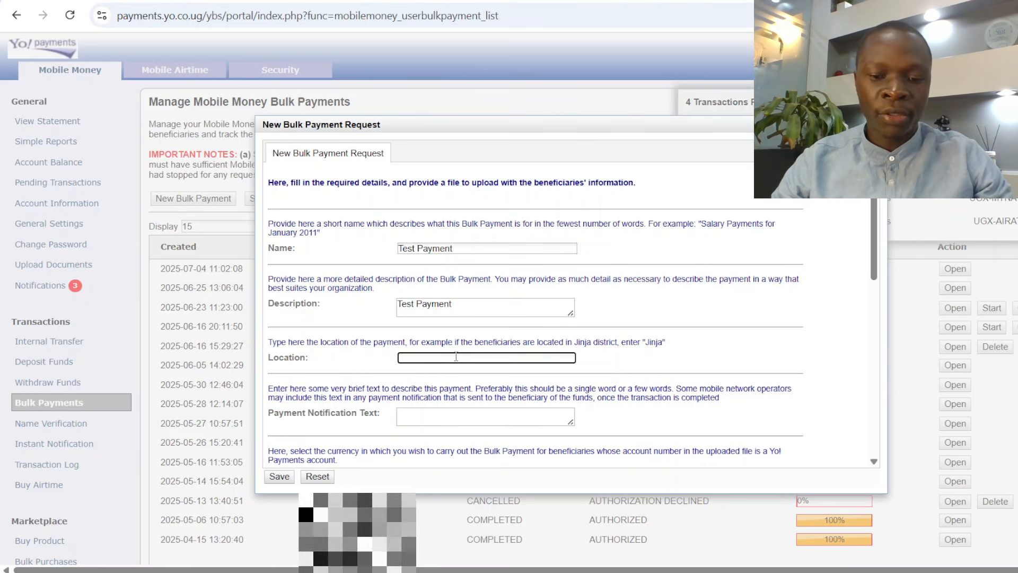
{"action": "type", "text": "Kalmpala"}
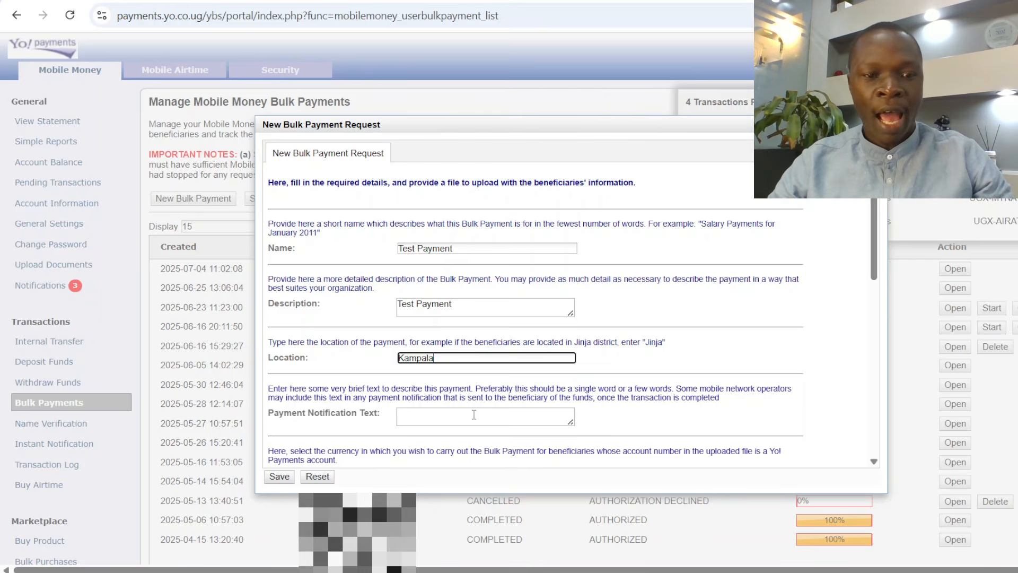
{"action": "left_click", "coordinate": [474, 414]}
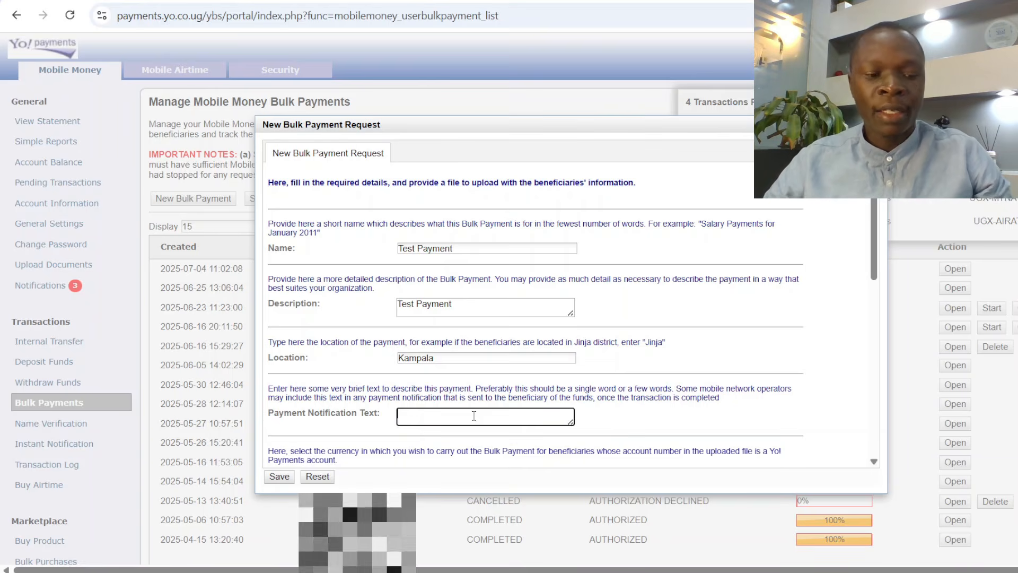
{"action": "key", "text": "ctrl+v"}
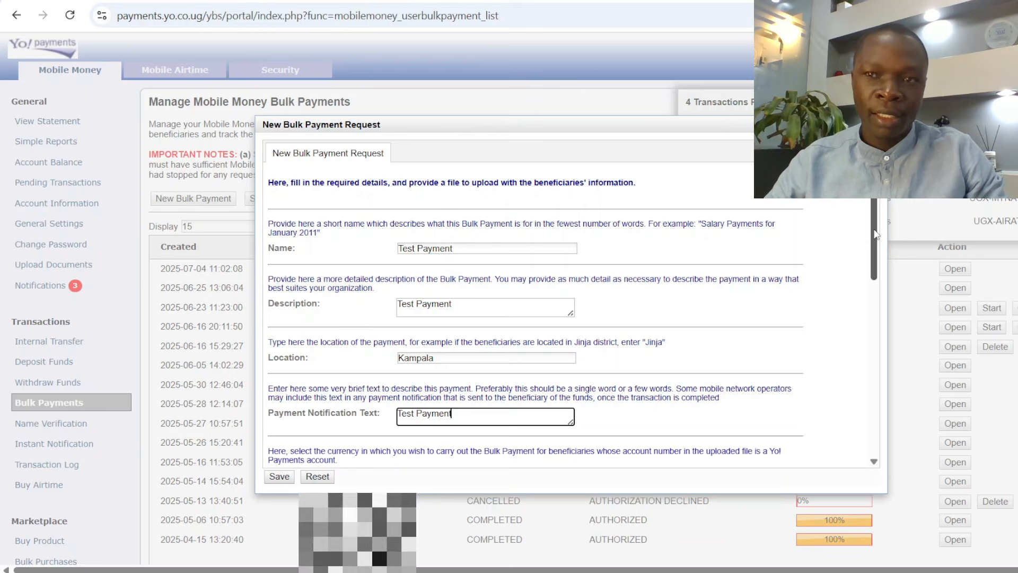
{"action": "left_click_drag", "start_coordinate": [873, 239], "coordinate": [875, 299]}
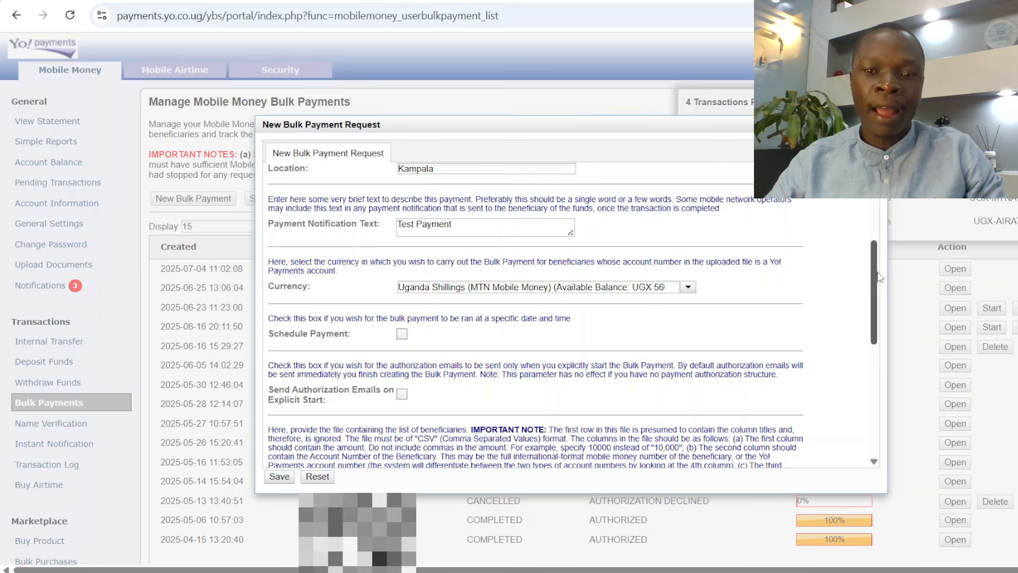
Tick Send Authorization Emails on Explicit Start, then download the sample beneficiary list and open it in Excel.
{"action": "left_click_drag", "start_coordinate": [875, 276], "coordinate": [875, 303]}
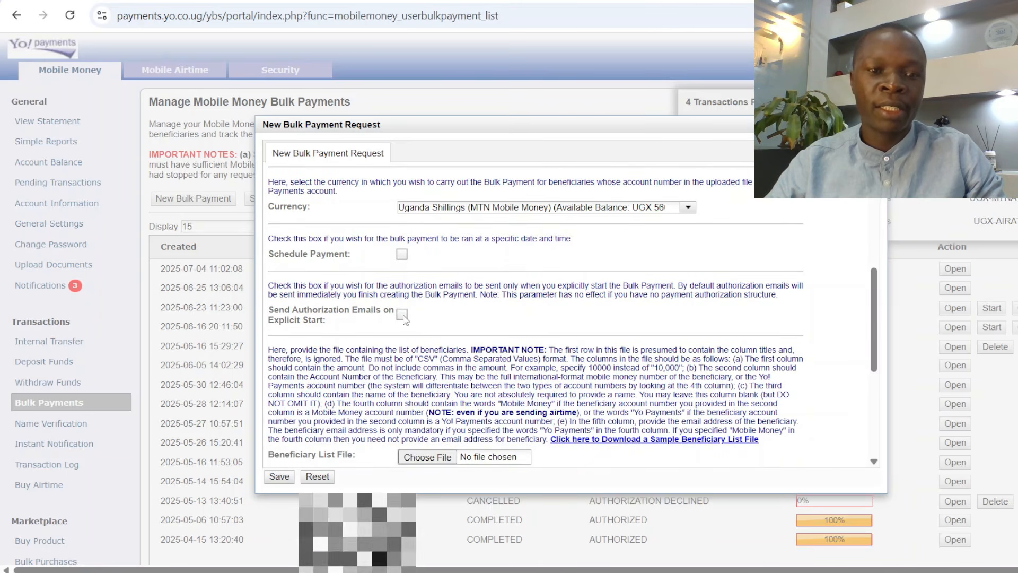
{"action": "left_click", "coordinate": [402, 314]}
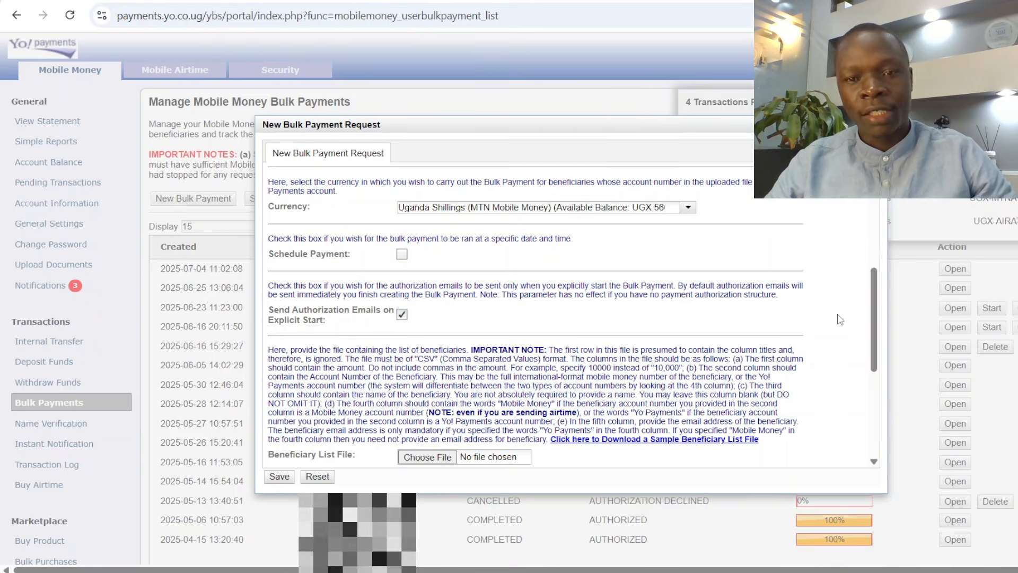
{"action": "left_click_drag", "start_coordinate": [876, 303], "coordinate": [876, 347]}
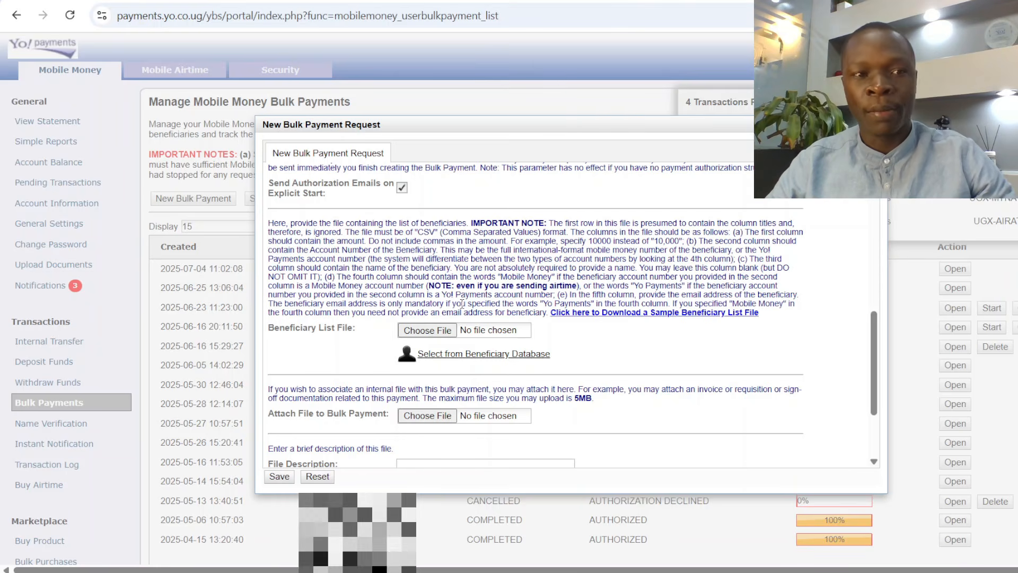
{"action": "left_click", "coordinate": [617, 318]}
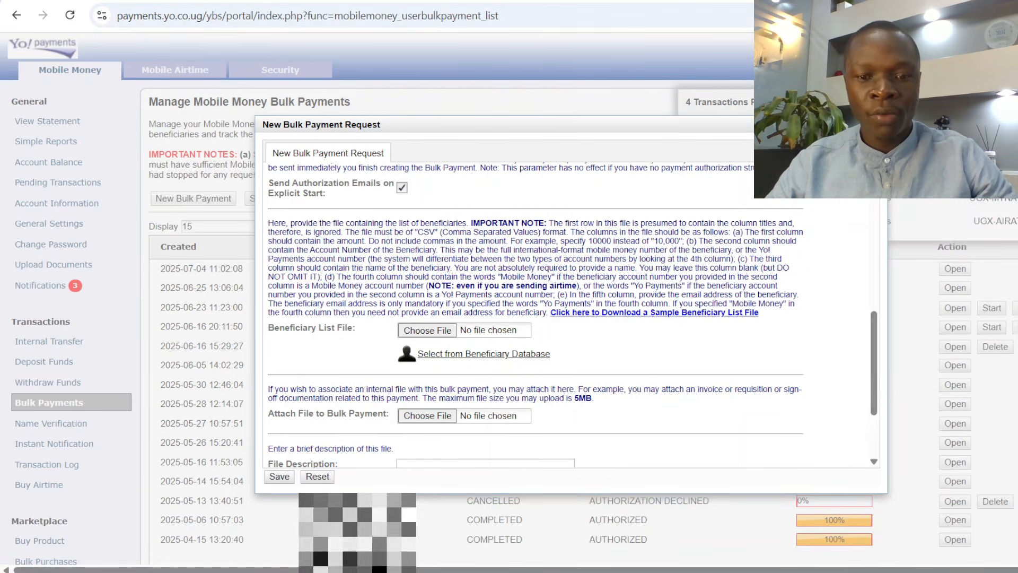
{"action": "left_click", "coordinate": [881, 536]}
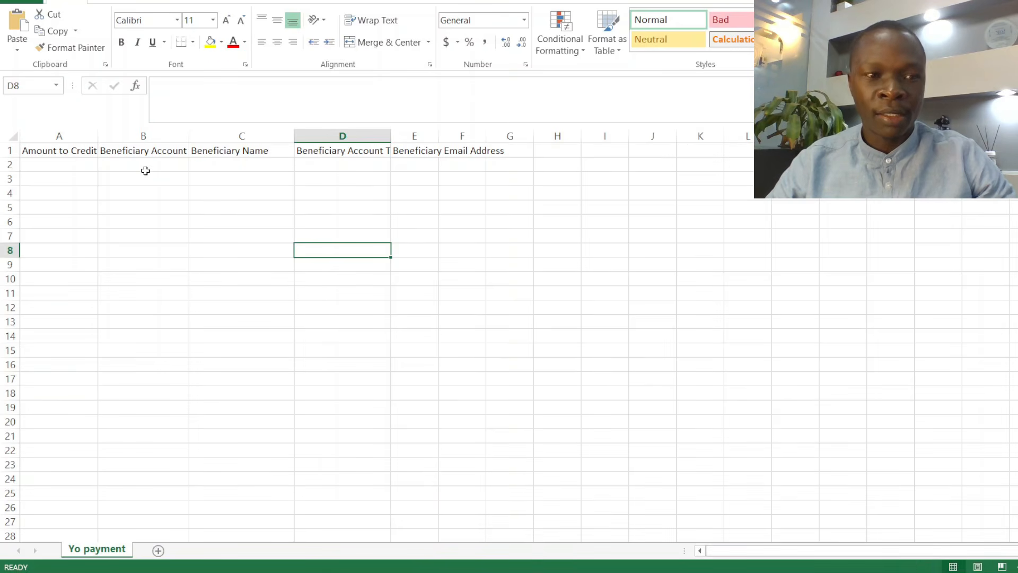
Widen columns A to D so their full headings are visible.
{"action": "left_click_drag", "start_coordinate": [97, 136], "coordinate": [153, 136]}
{"action": "left_click_drag", "start_coordinate": [244, 137], "coordinate": [333, 139]}
{"action": "left_click_drag", "start_coordinate": [439, 137], "coordinate": [493, 143]}
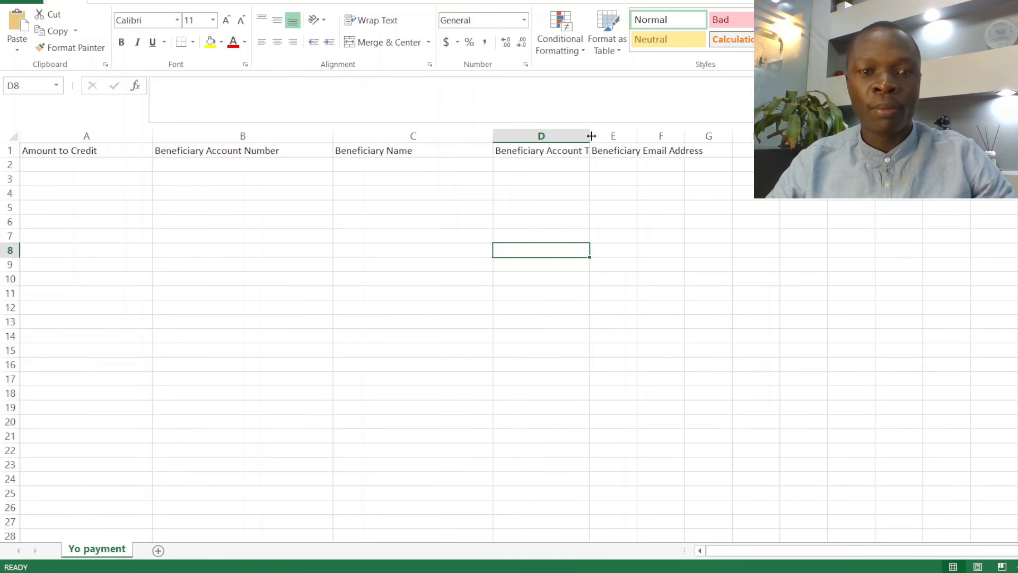
{"action": "left_click_drag", "start_coordinate": [592, 136], "coordinate": [762, 137]}
Fill row 2 with amount 1000, the account number, the beneficiary's name and MOBILE MONEY.
{"action": "left_click", "coordinate": [82, 167]}
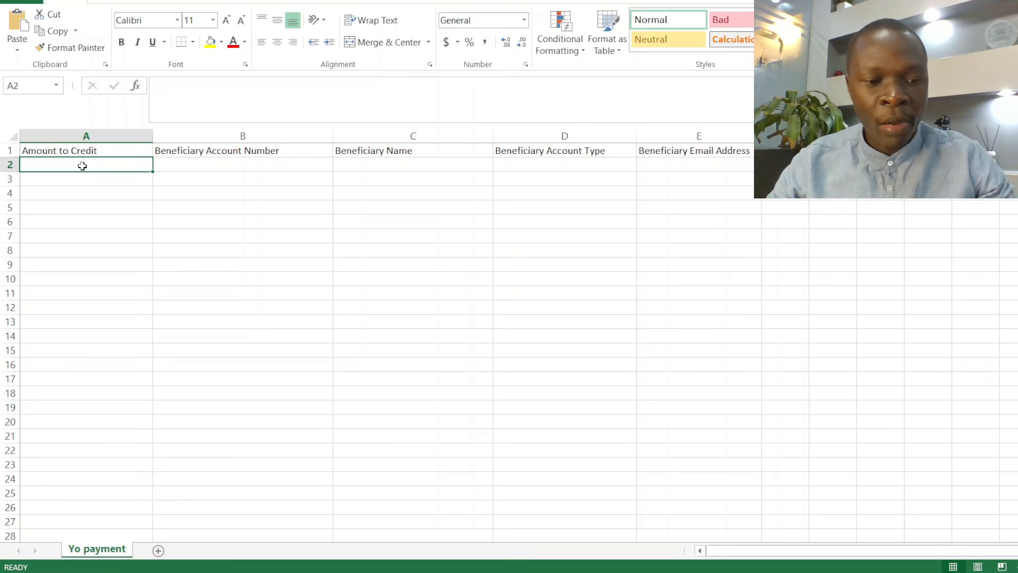
{"action": "type", "text": "1000"}
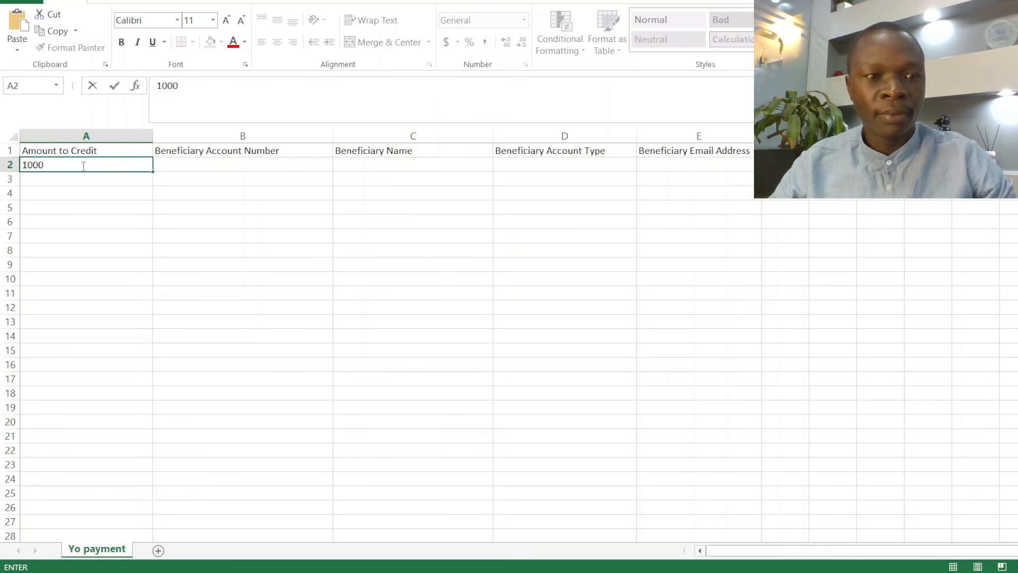
{"action": "left_click", "coordinate": [241, 167]}
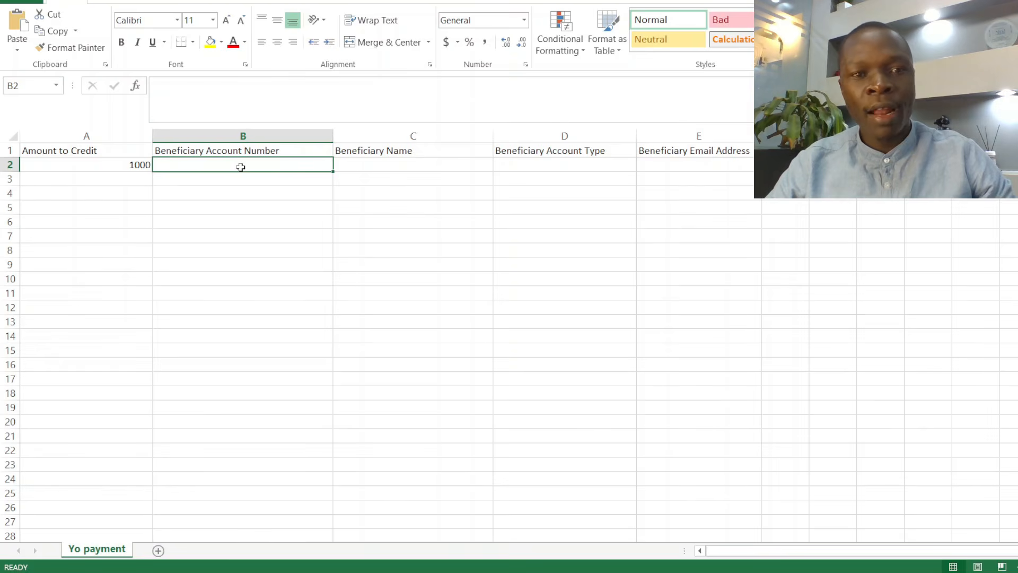
{"action": "type", "text": "256"}
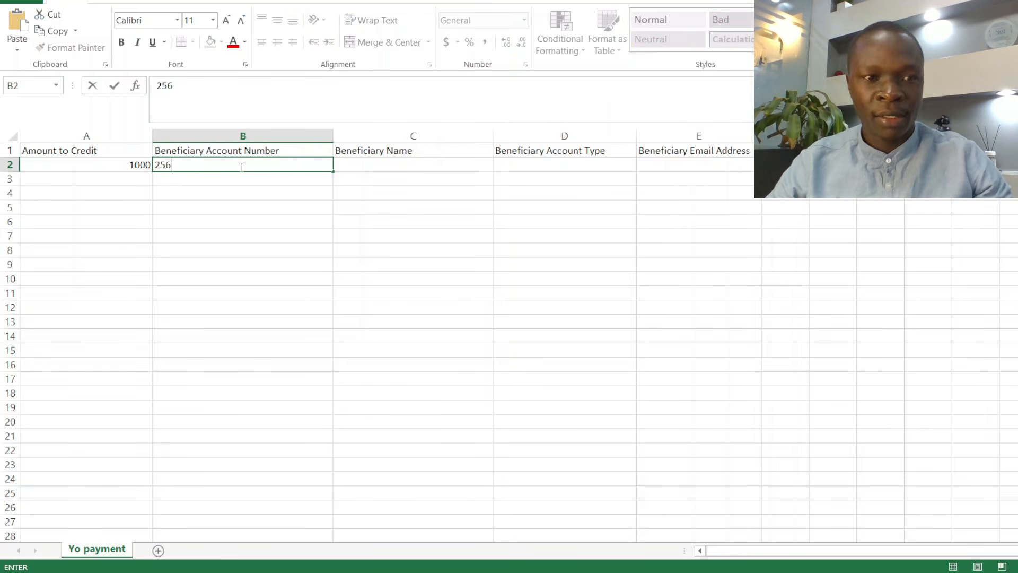
{"action": "type", "text": "789"}
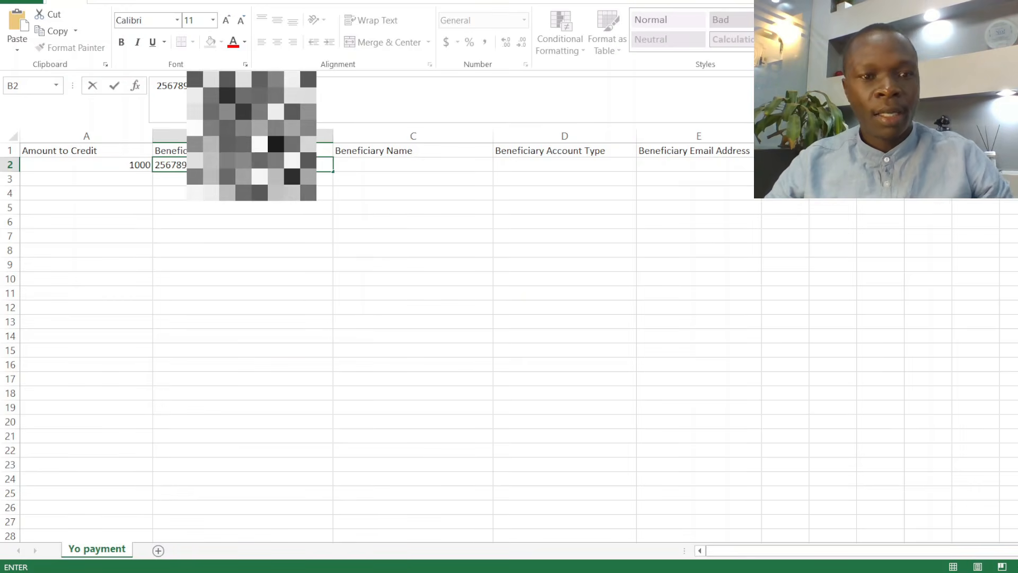
{"action": "left_click", "coordinate": [412, 165]}
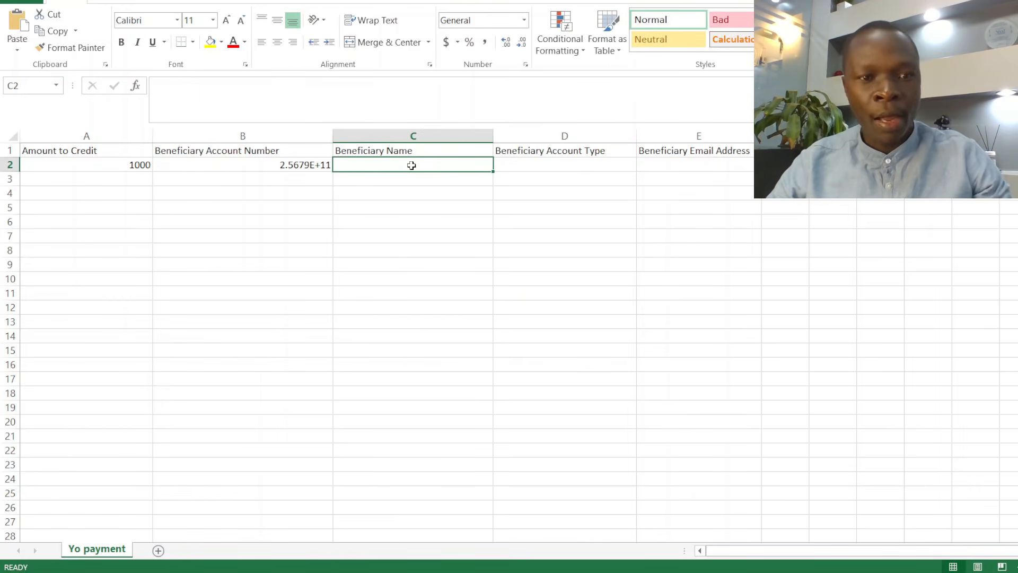
{"action": "type", "text": "Vicent"}
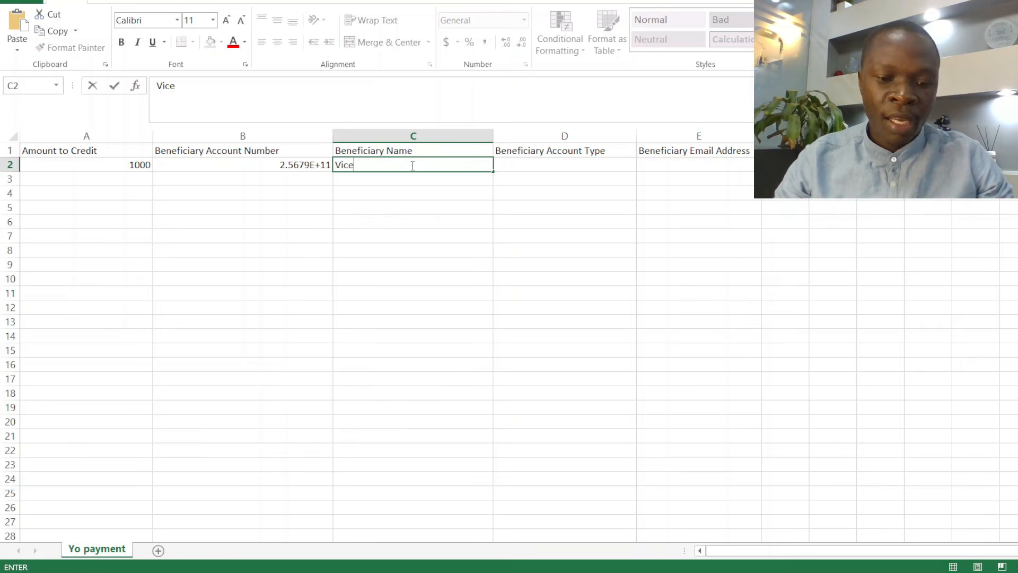
{"action": "left_click", "coordinate": [428, 190]}
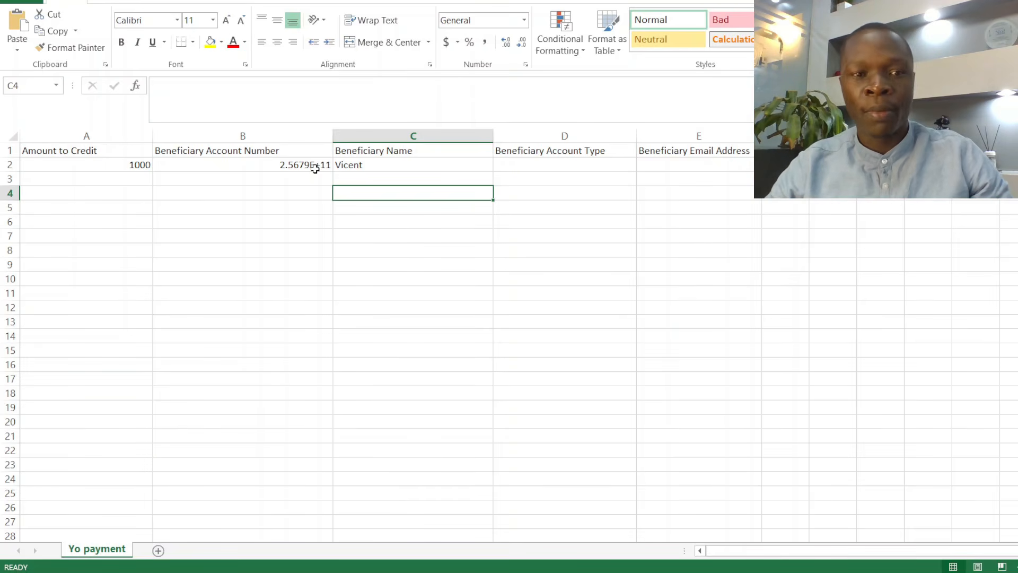
{"action": "left_click", "coordinate": [562, 165]}
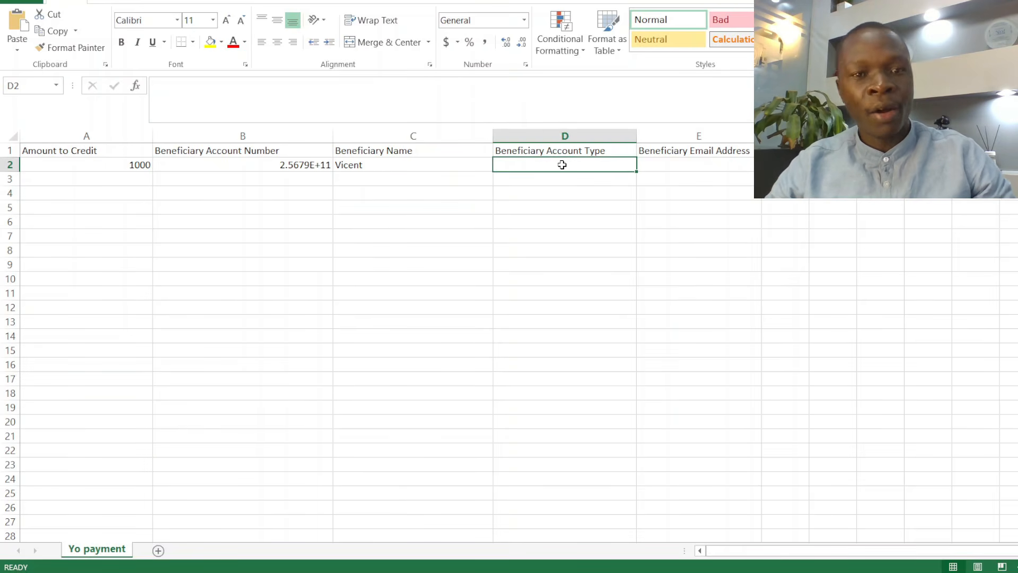
{"action": "type", "text": "M"}
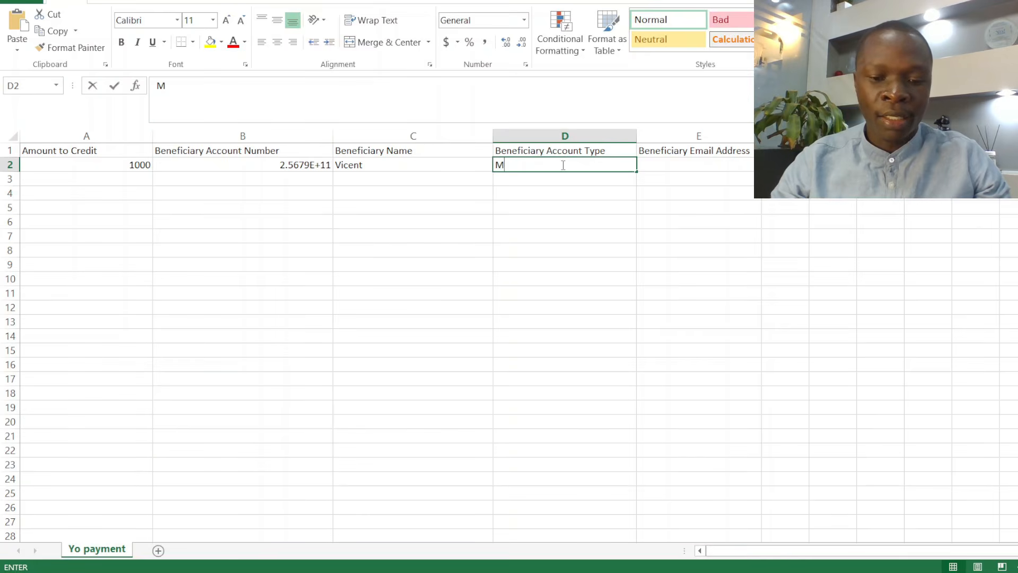
{"action": "type", "text": "OBILE MONEY"}
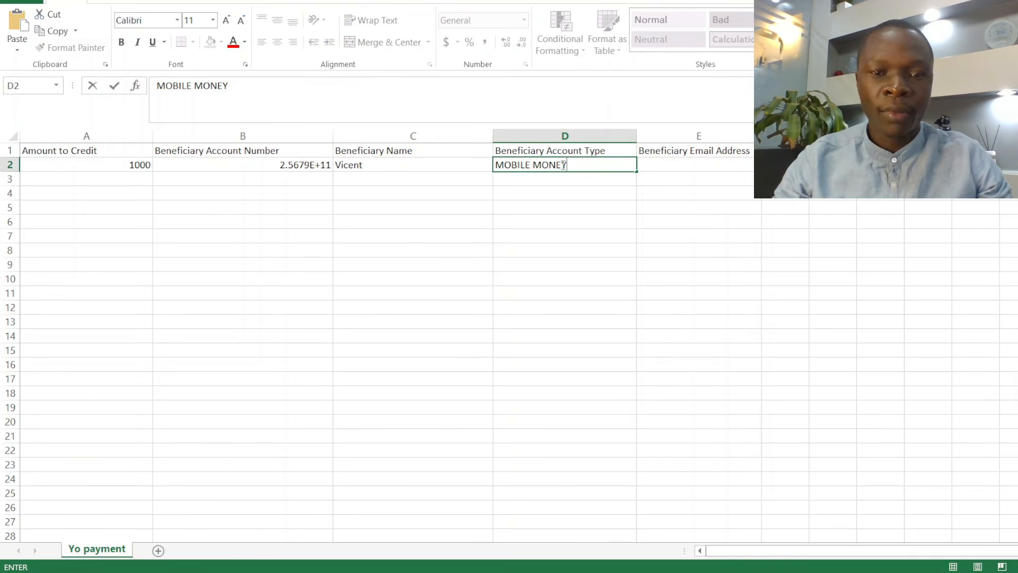
{"action": "left_click", "coordinate": [450, 240]}
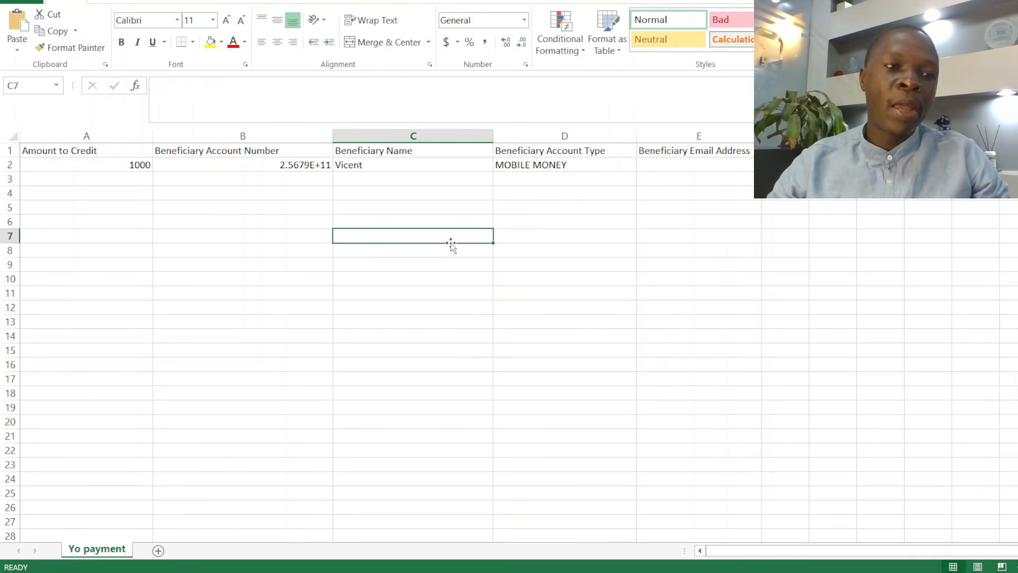
Review the row, leaving the other D and e-mail cells empty and checking the account number in B2.
{"action": "left_click", "coordinate": [559, 167]}
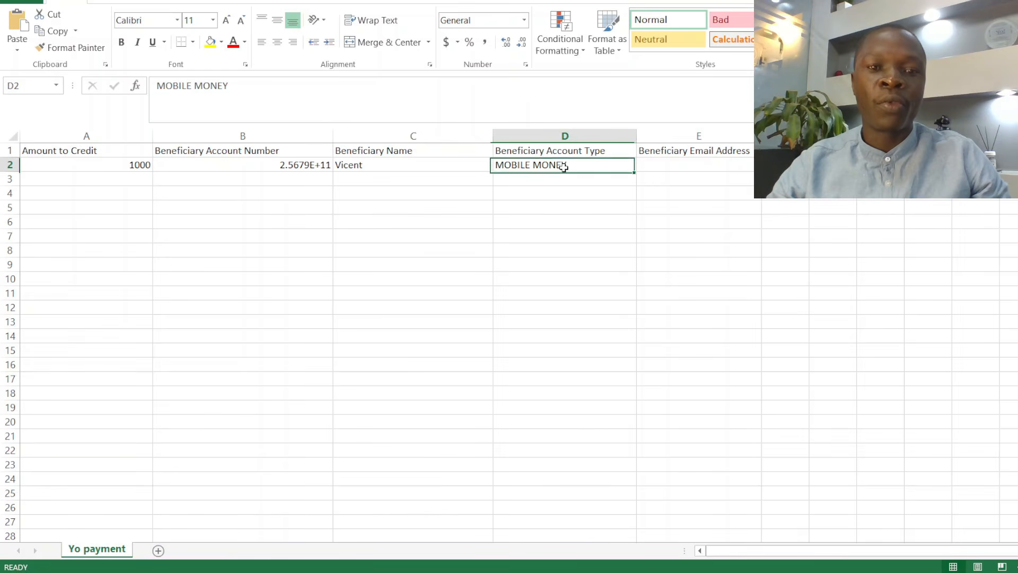
{"action": "mouse_move", "coordinate": [637, 172]}
{"action": "left_mouse_down"}
{"action": "mouse_move", "coordinate": [616, 404]}
{"action": "mouse_move", "coordinate": [636, 552]}
{"action": "mouse_move", "coordinate": [663, 285]}
{"action": "mouse_move", "coordinate": [668, 88]}
{"action": "mouse_move", "coordinate": [638, 166]}
{"action": "left_mouse_up"}
{"action": "left_click", "coordinate": [566, 234]}
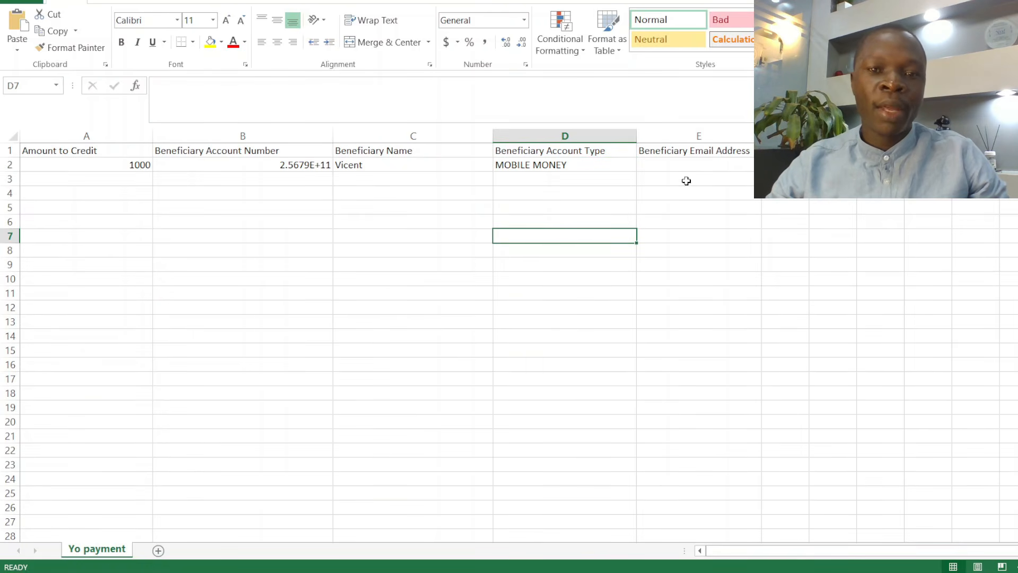
{"action": "left_click_drag", "start_coordinate": [717, 159], "coordinate": [730, 351]}
{"action": "left_click", "coordinate": [716, 176]}
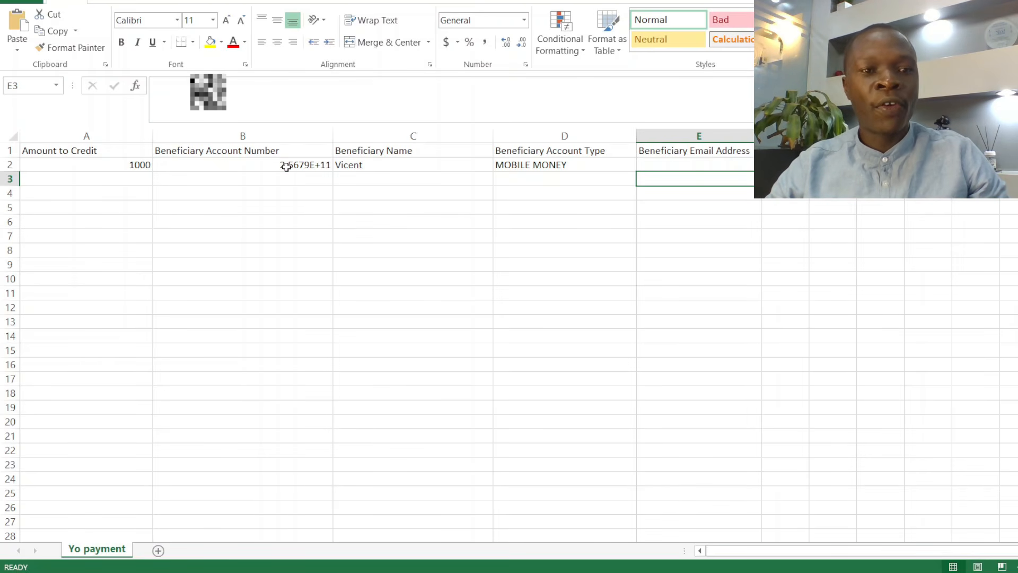
{"action": "left_click", "coordinate": [284, 165]}
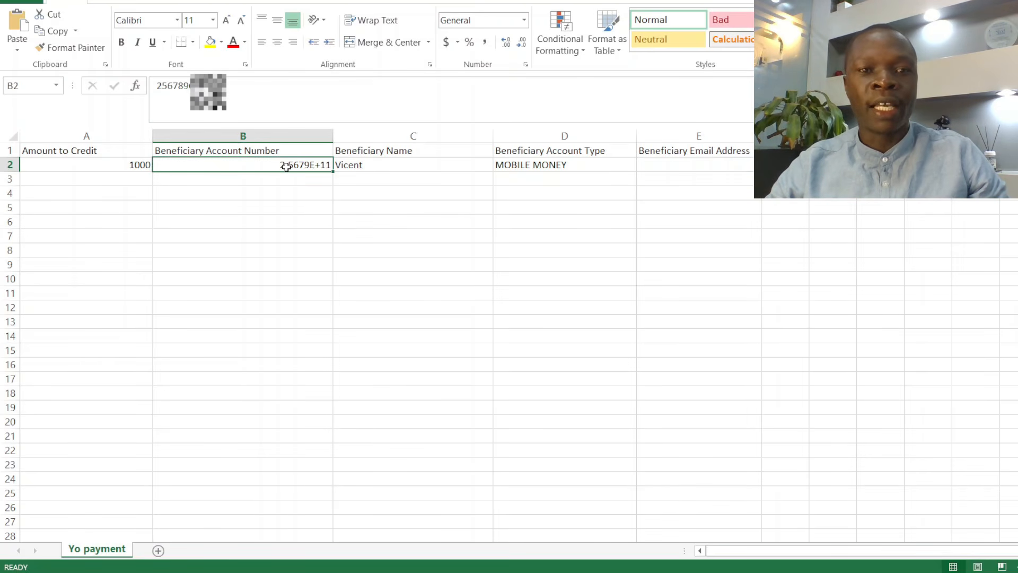
{"action": "left_click", "coordinate": [314, 193]}
{"action": "left_click", "coordinate": [302, 165]}
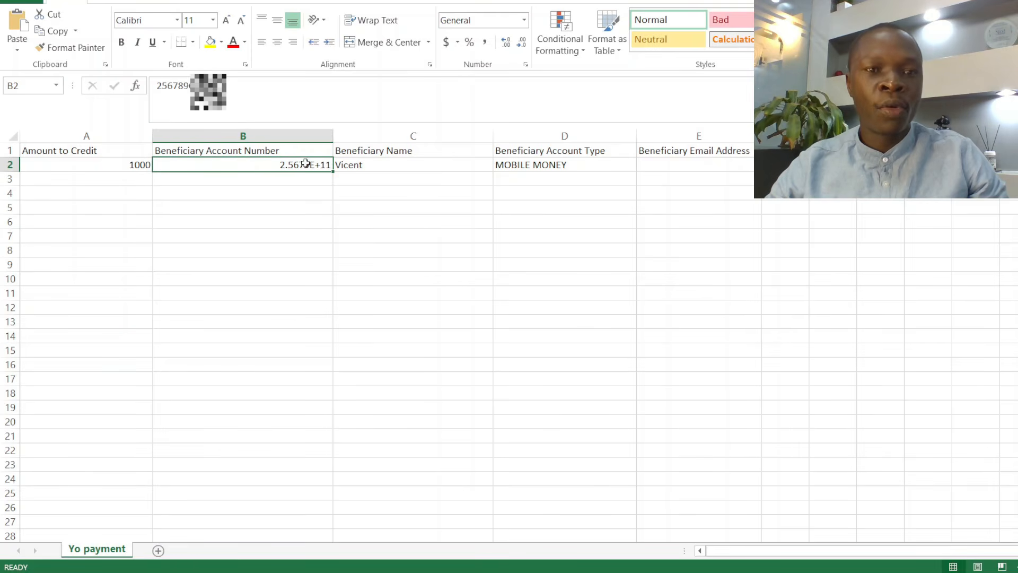
{"action": "left_click", "coordinate": [297, 192]}
Format the account number in B2 as a full Number and keep the sheet in CSV format.
{"action": "left_click", "coordinate": [298, 163]}
{"action": "left_click", "coordinate": [524, 20]}
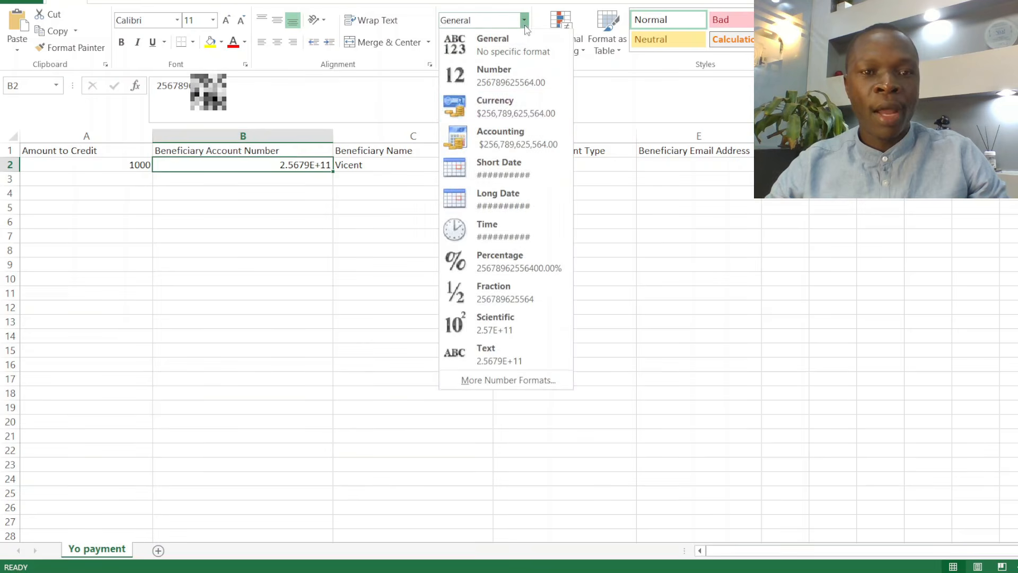
{"action": "left_click", "coordinate": [531, 87]}
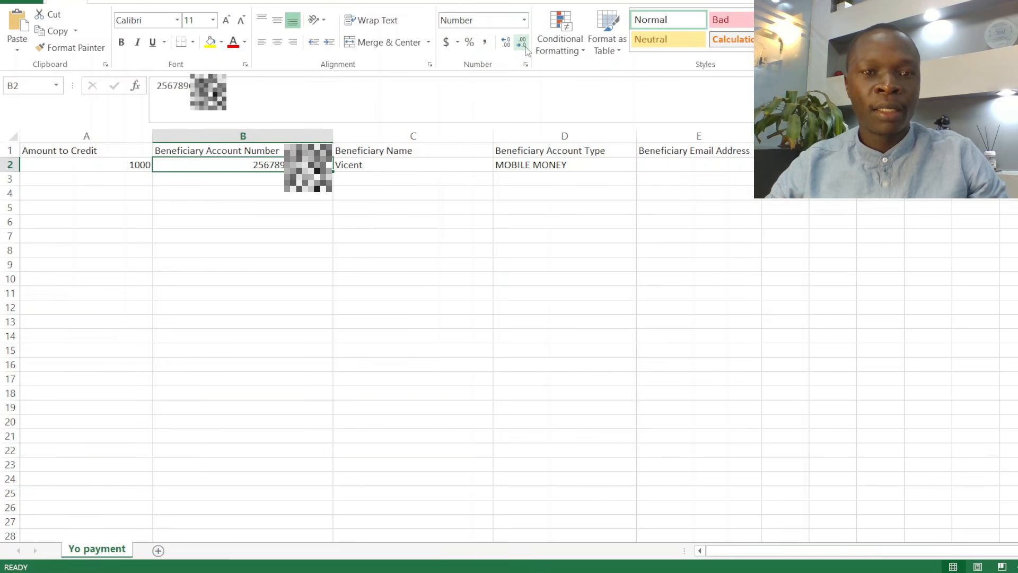
{"action": "left_click", "coordinate": [441, 221]}
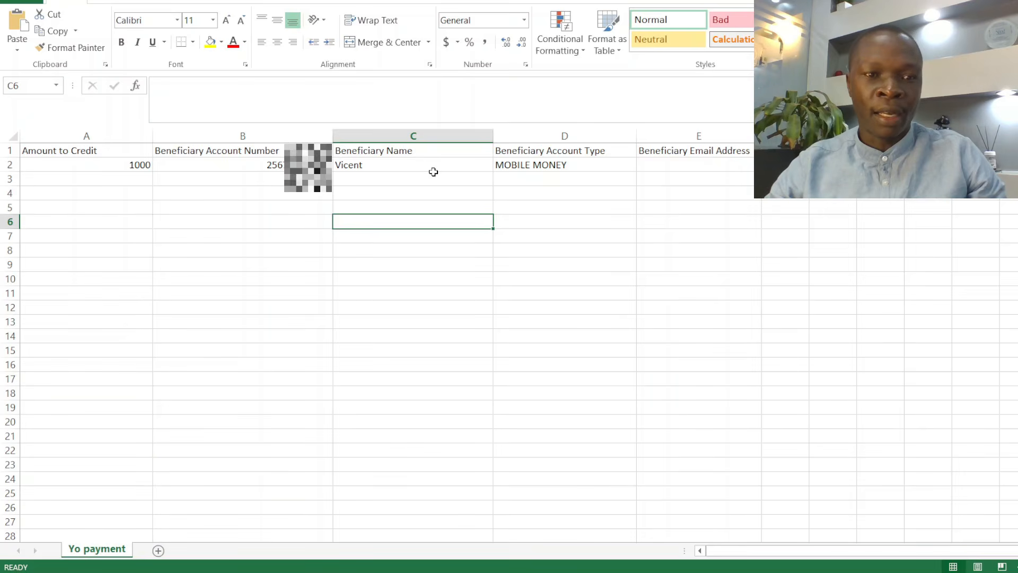
{"action": "left_click", "coordinate": [275, 218]}
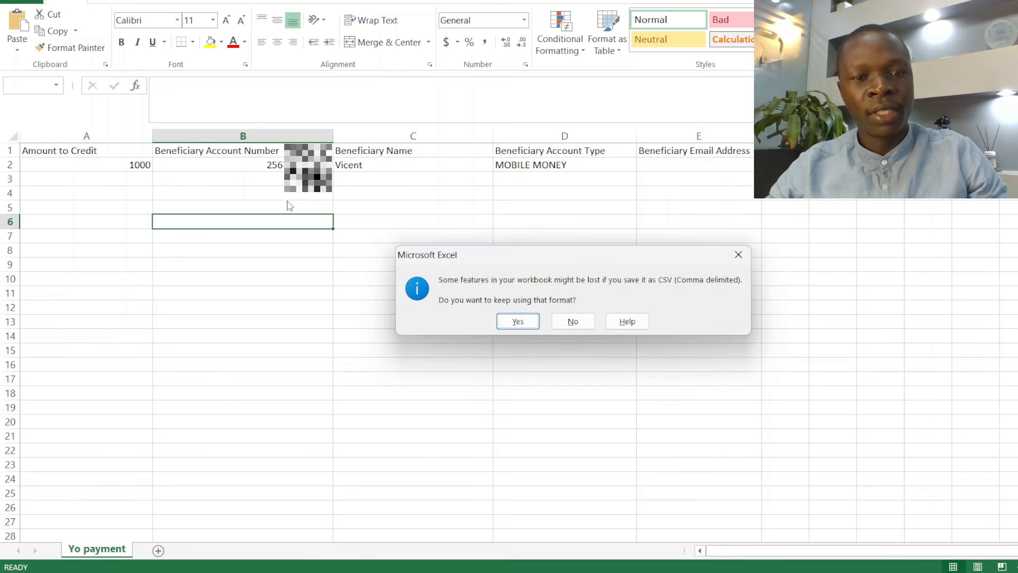
{"action": "left_click", "coordinate": [524, 316]}
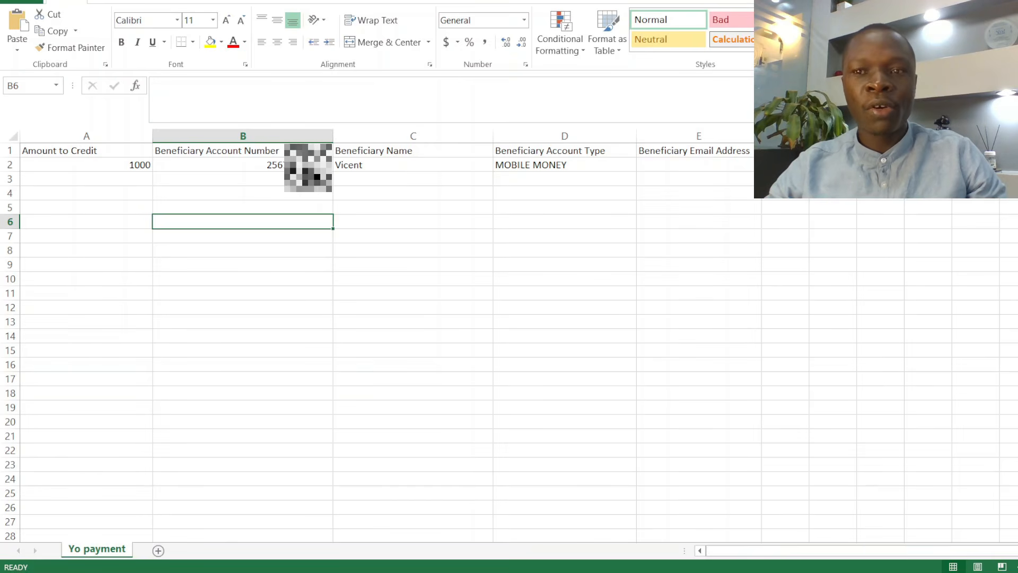
Save the beneficiary sheet with Ctrl+S, keeping the CSV (Comma delimited) format.
{"action": "left_click", "coordinate": [276, 167]}
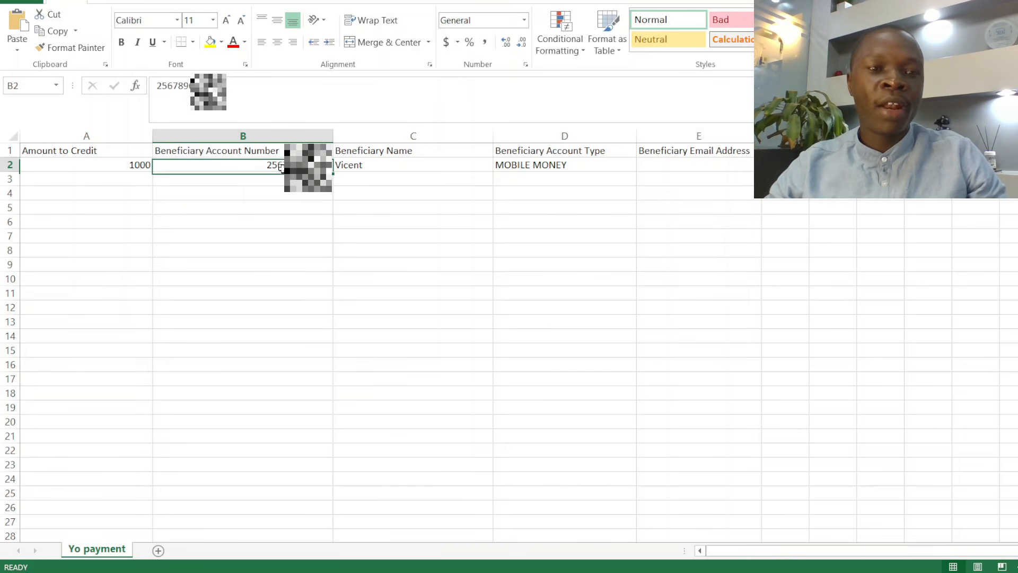
{"action": "left_click", "coordinate": [364, 217]}
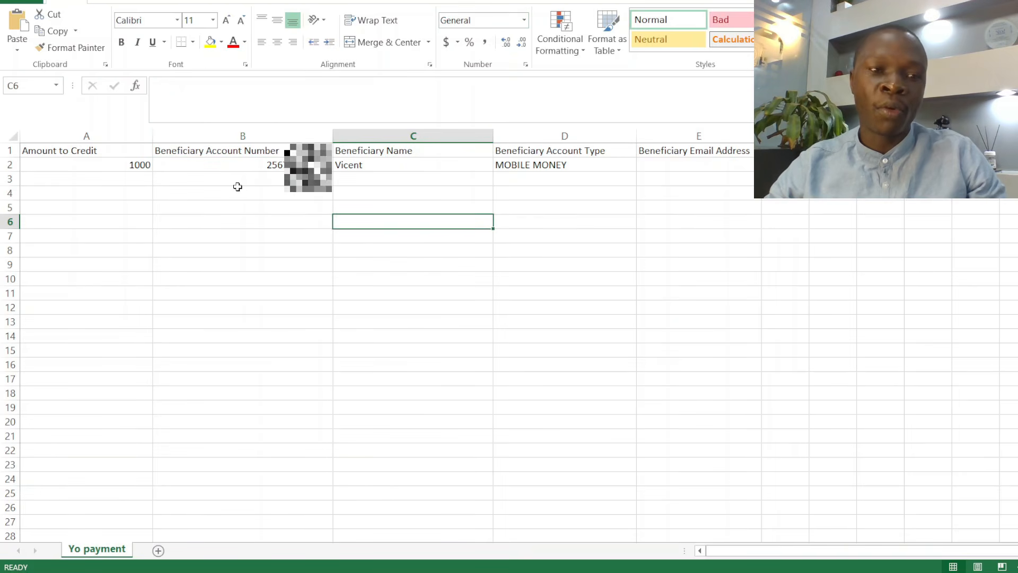
{"action": "left_click", "coordinate": [281, 182]}
{"action": "left_click", "coordinate": [320, 217]}
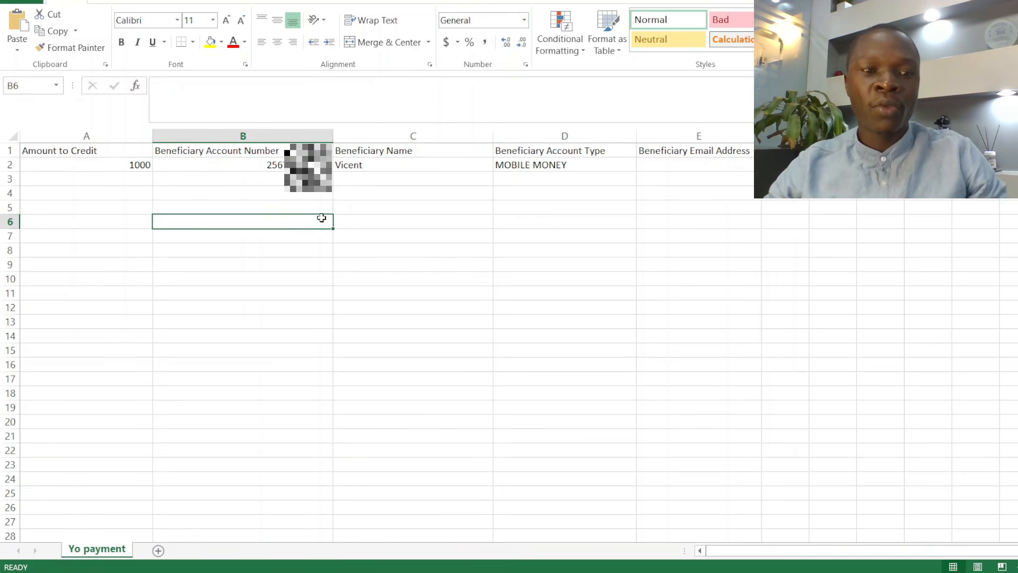
{"action": "key", "text": "ctrl+s"}
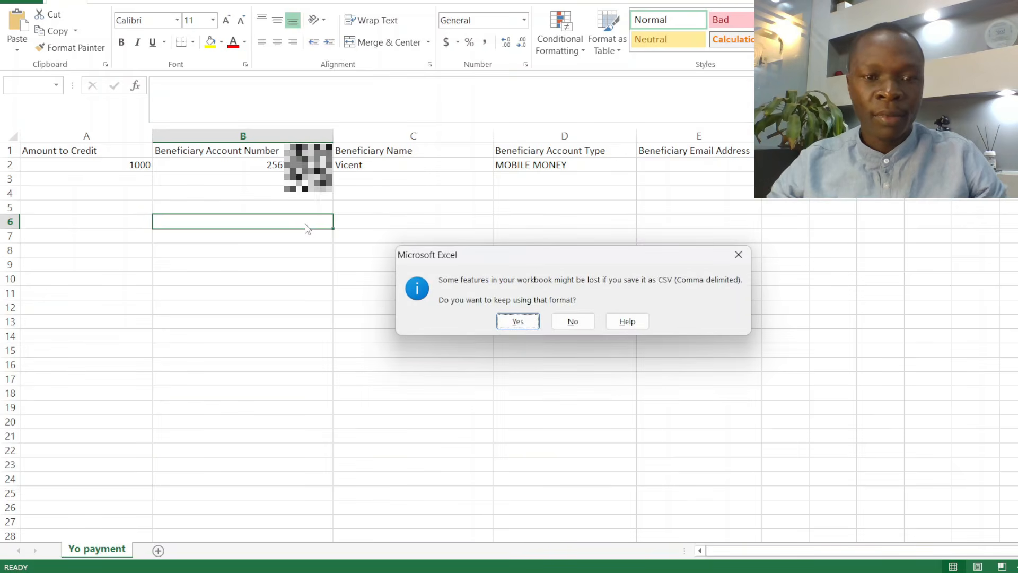
{"action": "left_click", "coordinate": [519, 320]}
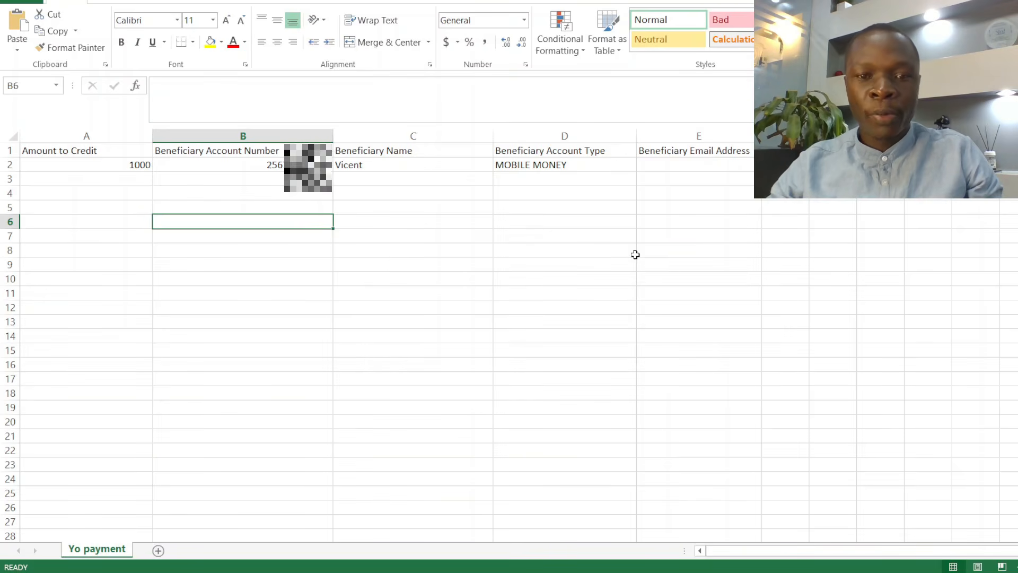
Back in the browser, upload Yo payment.csv from Downloads as the Beneficiary List File.
{"action": "mouse_move", "coordinate": [799, 563]}
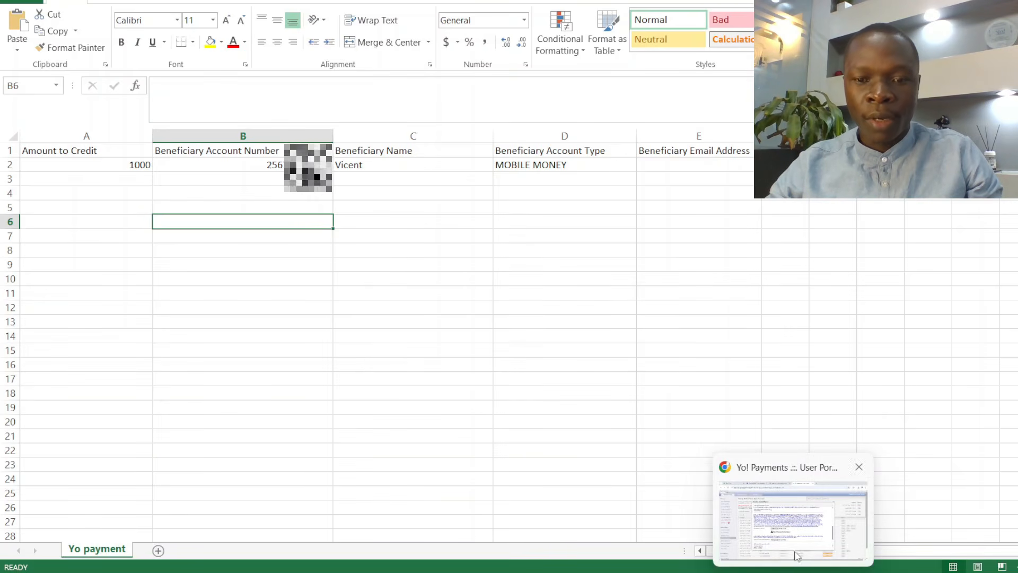
{"action": "left_click", "coordinate": [796, 509]}
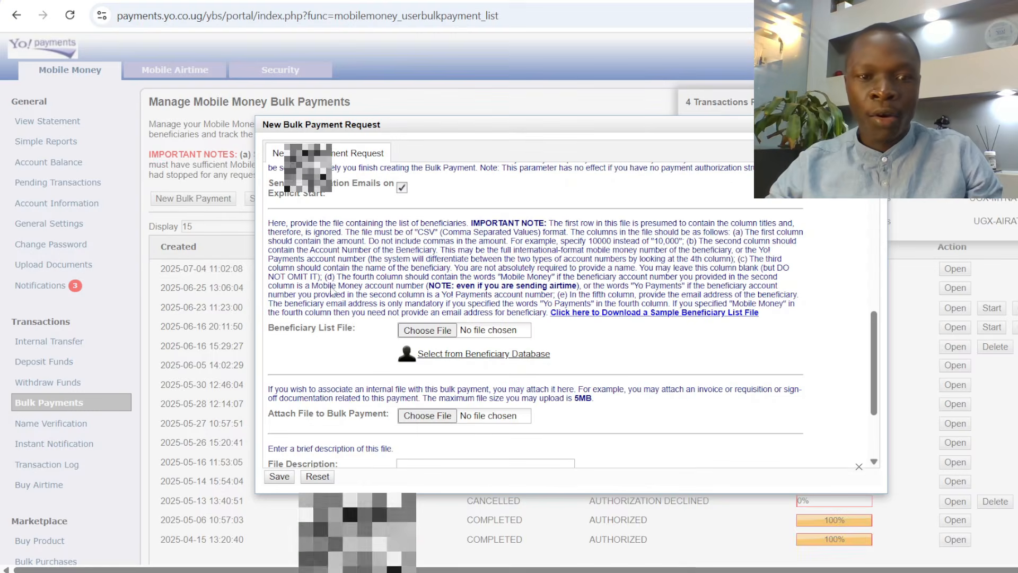
{"action": "left_click", "coordinate": [436, 335]}
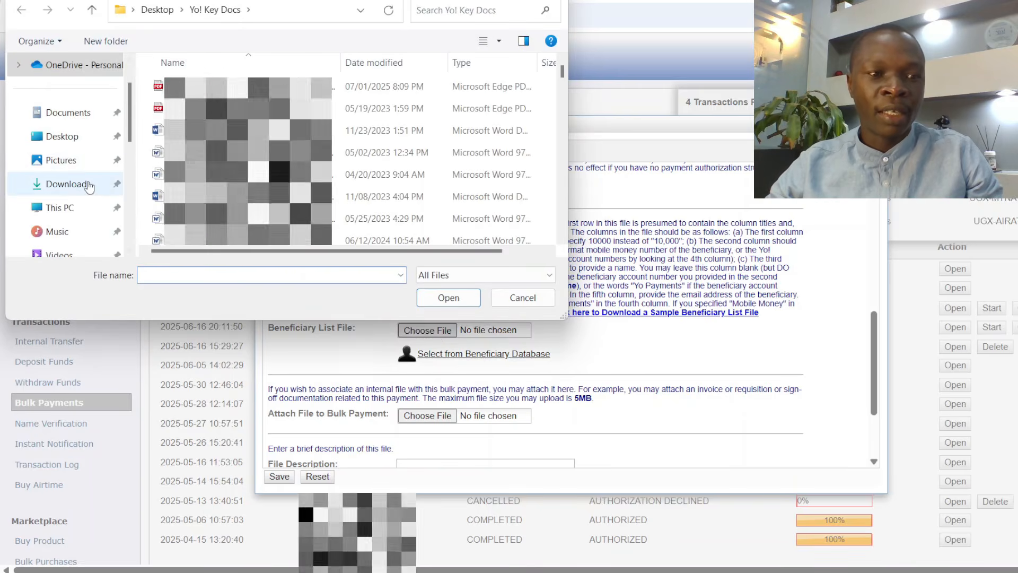
{"action": "left_click", "coordinate": [89, 185]}
{"action": "left_click", "coordinate": [211, 87]}
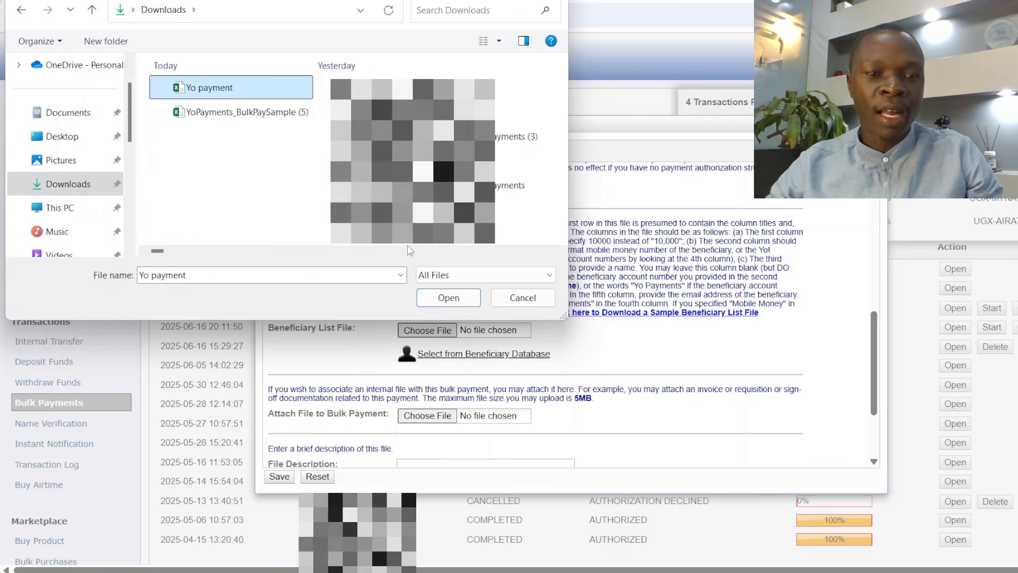
{"action": "left_click", "coordinate": [449, 298]}
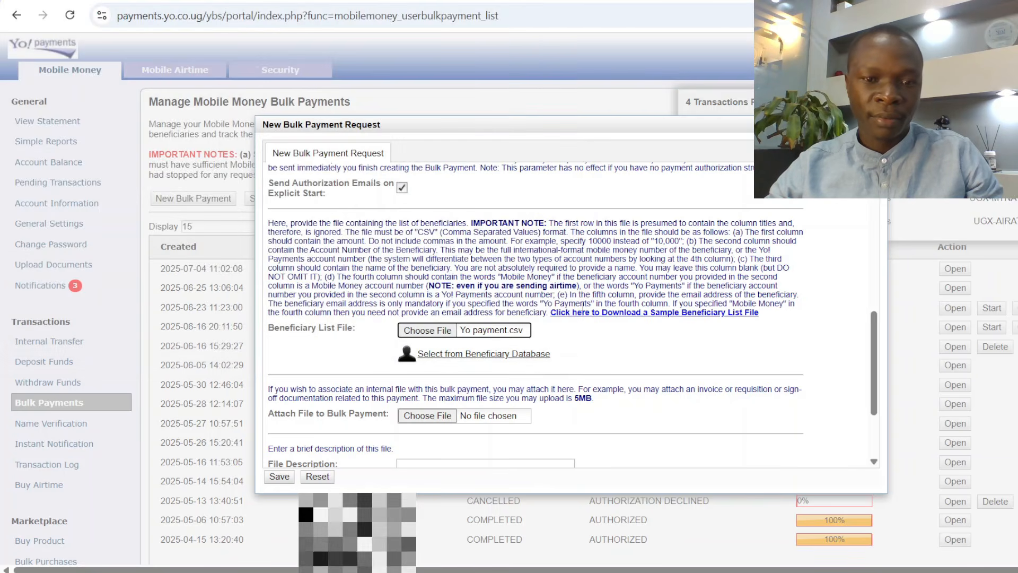
{"action": "scroll", "coordinate": [445, 281], "scroll_direction": "down", "scroll_amount": 3}
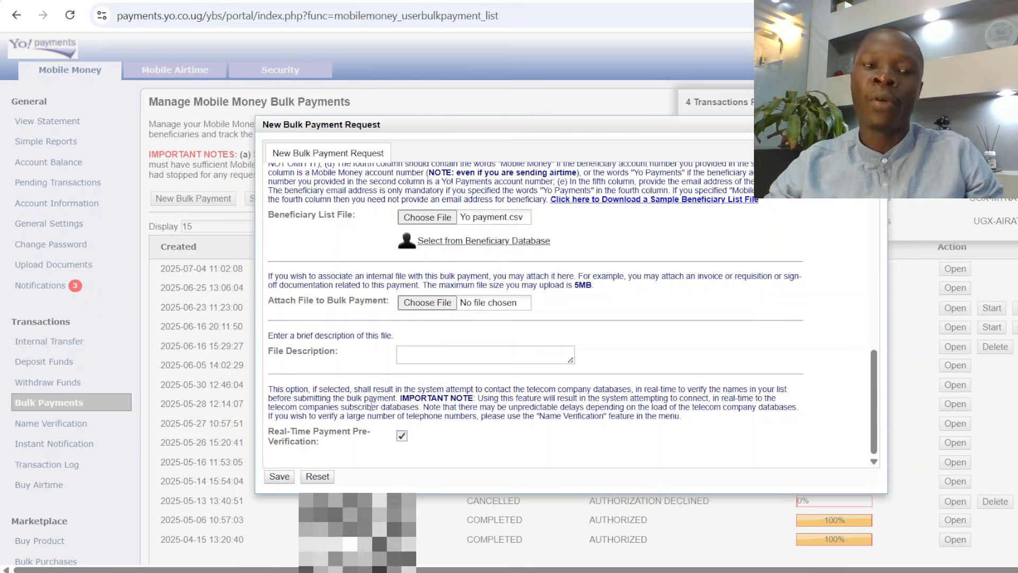
Save the bulk payment request to run real-time pre-verification of the beneficiary.
{"action": "left_click", "coordinate": [289, 477]}
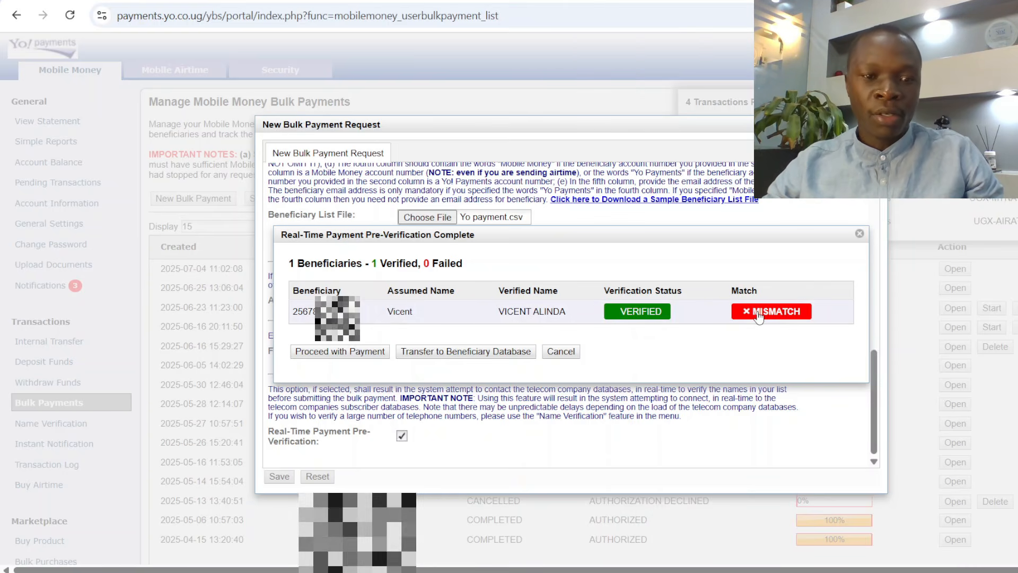
Proceed despite the name mismatch, leave cashout charges off, and save the UGX 1,000 bulk payment.
{"action": "left_click", "coordinate": [350, 353]}
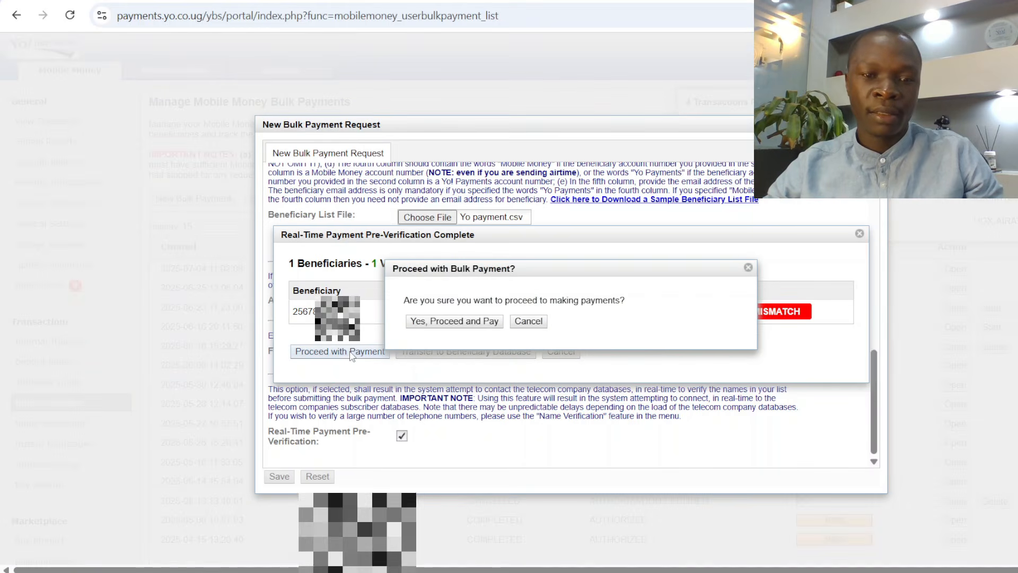
{"action": "left_click", "coordinate": [426, 324]}
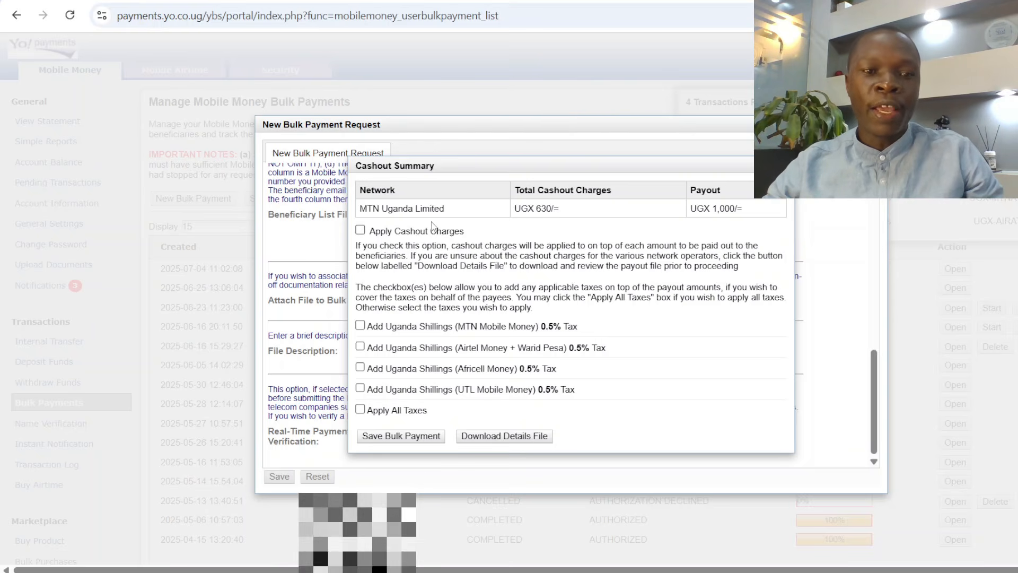
{"action": "left_click", "coordinate": [360, 230]}
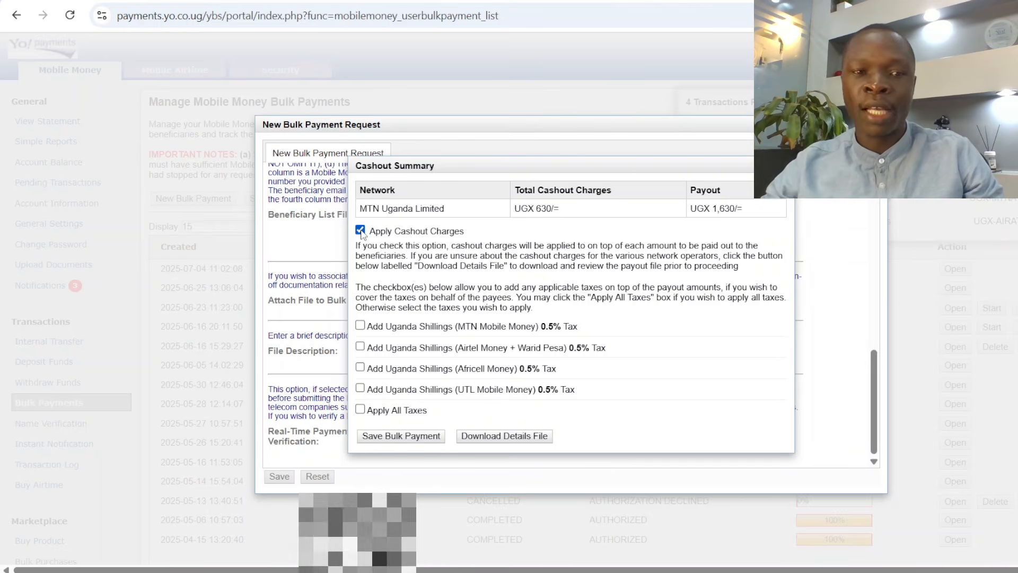
{"action": "left_click", "coordinate": [361, 232]}
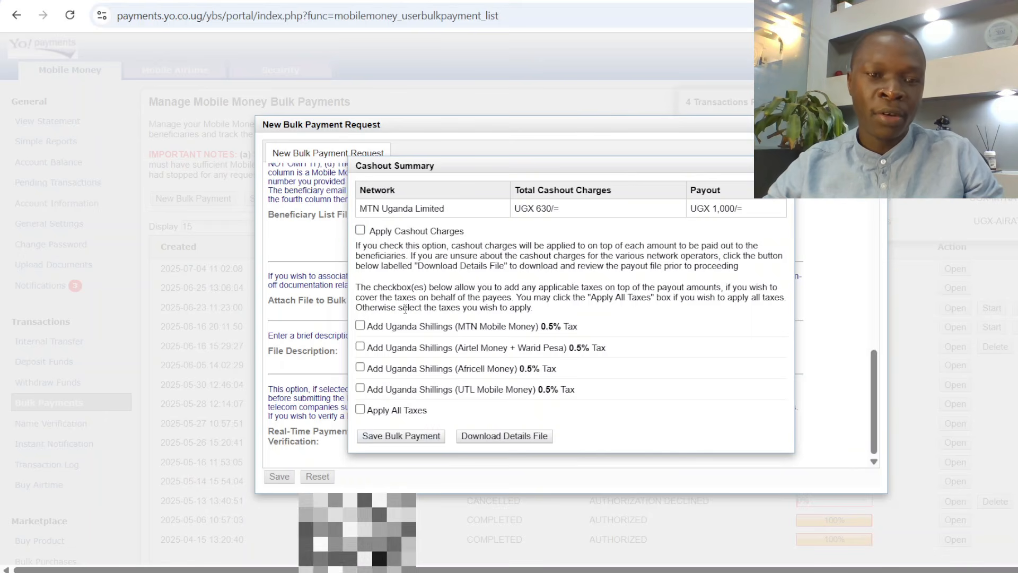
{"action": "left_click", "coordinate": [389, 436]}
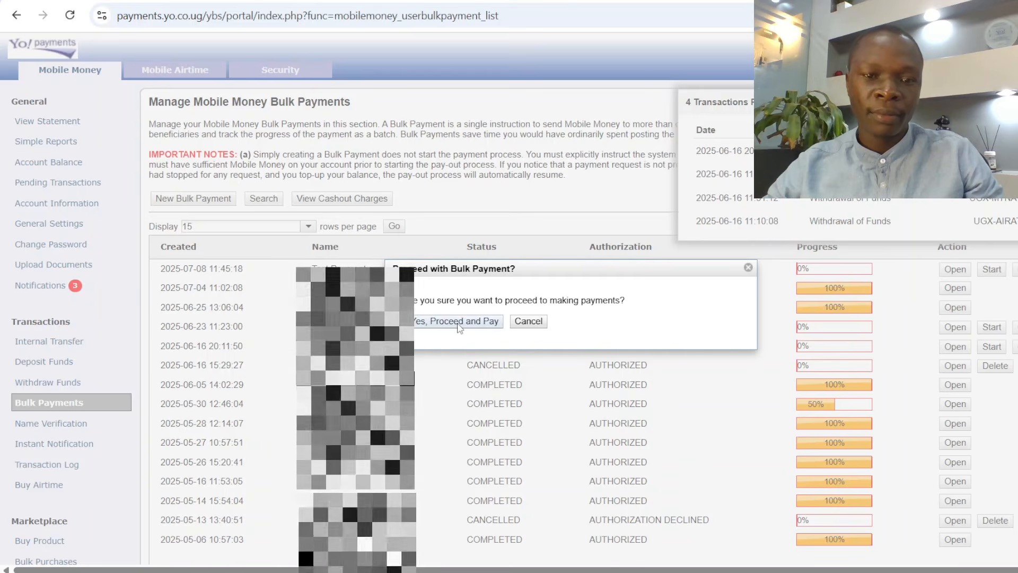
Confirm paying, accept the duplicate-payment warning with Yes - Proceed, and close the leftover dialog.
{"action": "left_click", "coordinate": [459, 322]}
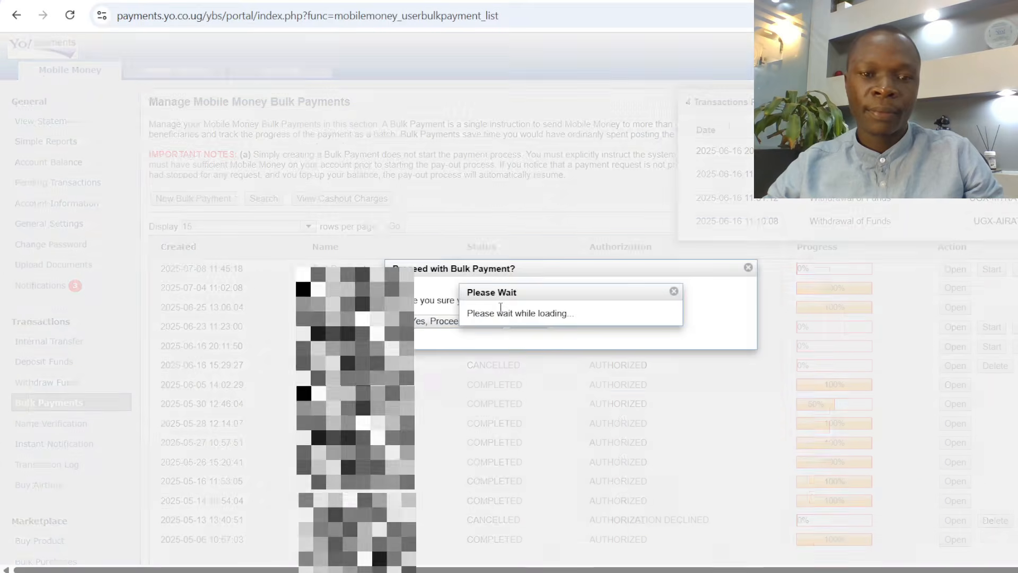
{"action": "left_click", "coordinate": [449, 332]}
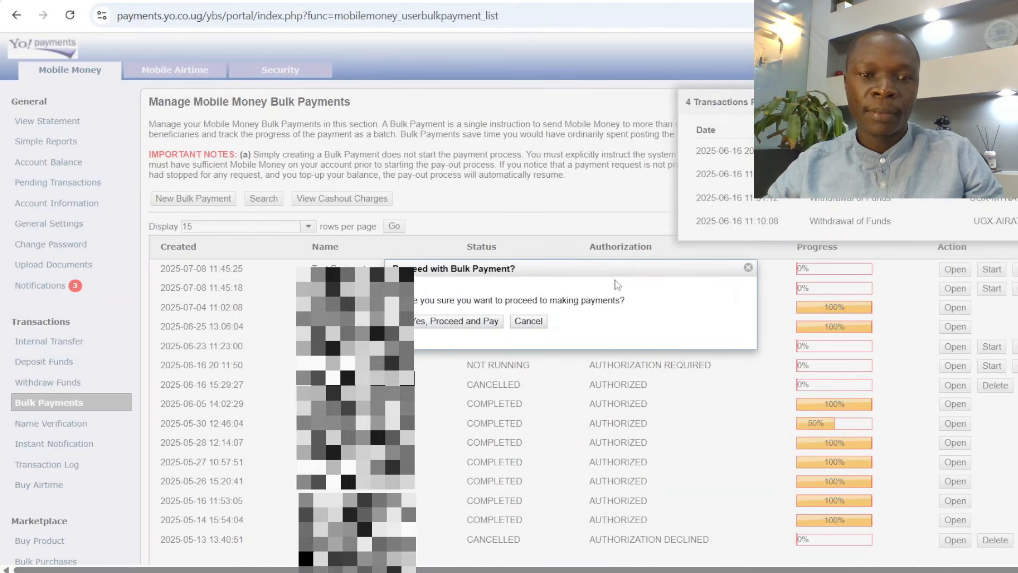
{"action": "left_click", "coordinate": [465, 325]}
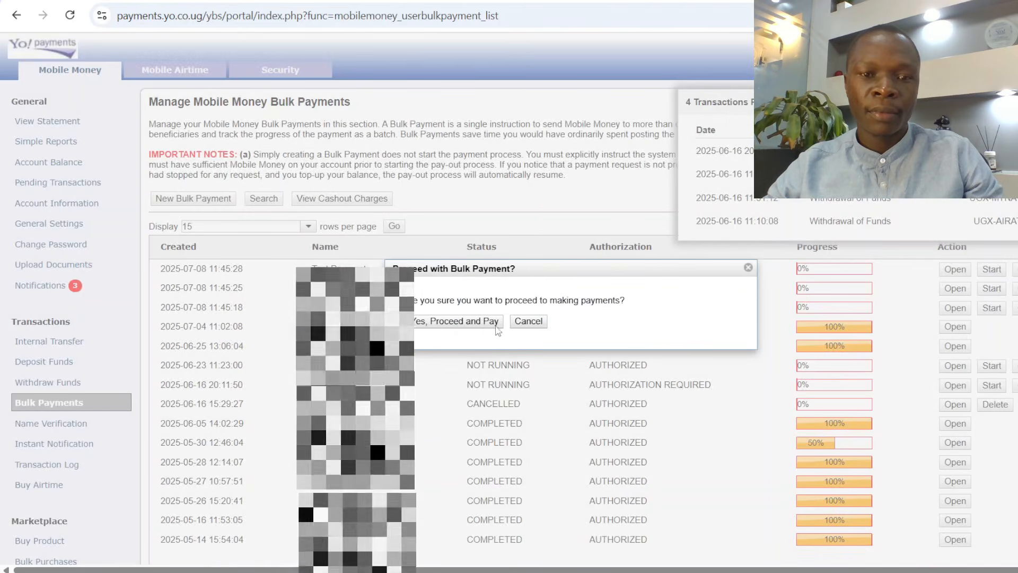
{"action": "left_click", "coordinate": [747, 267]}
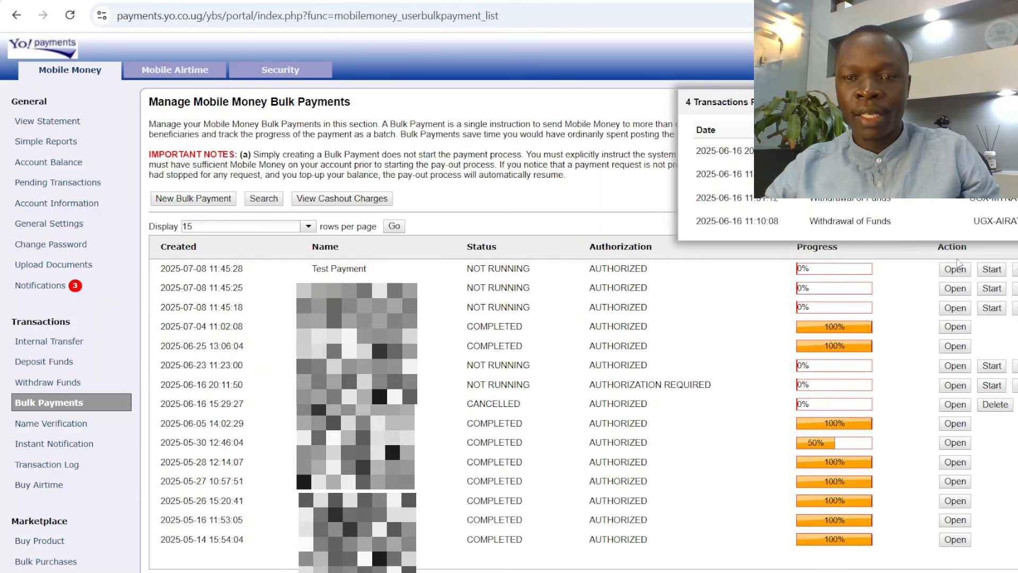
Start the Test Payment run and confirm with Yes, Start Payment.
{"action": "left_click", "coordinate": [991, 270]}
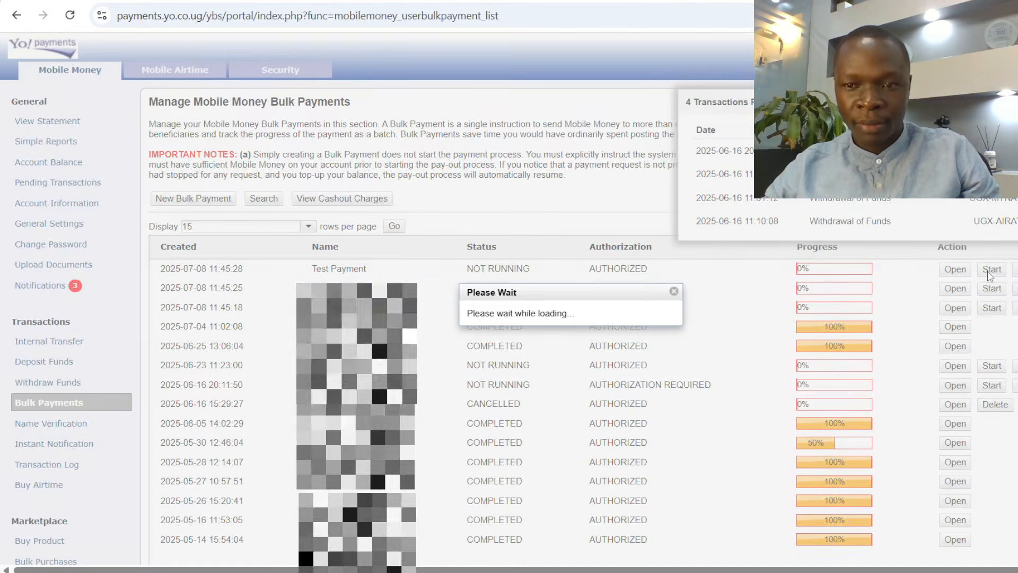
{"action": "left_click", "coordinate": [479, 383]}
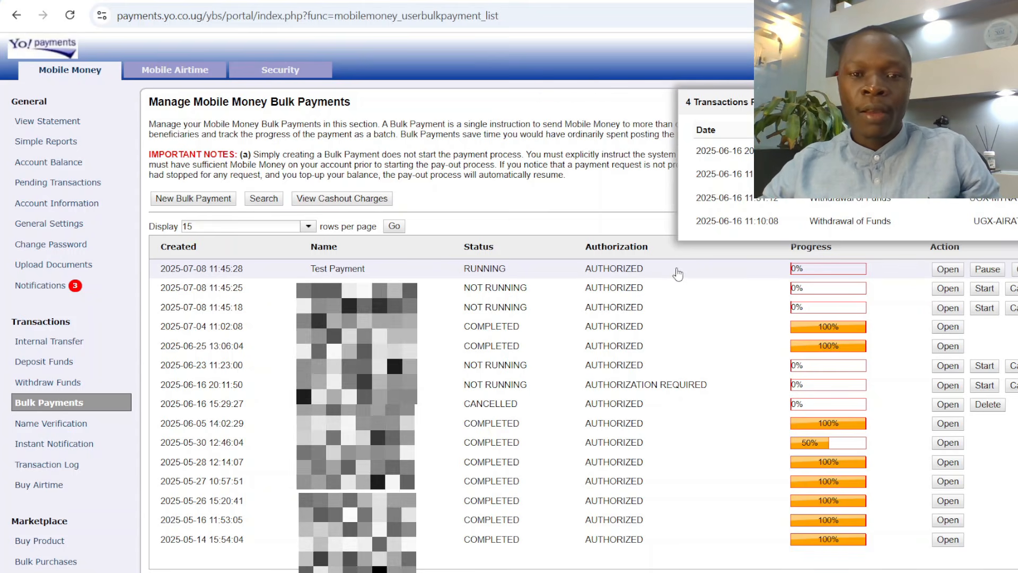
{"action": "left_click", "coordinate": [949, 270]}
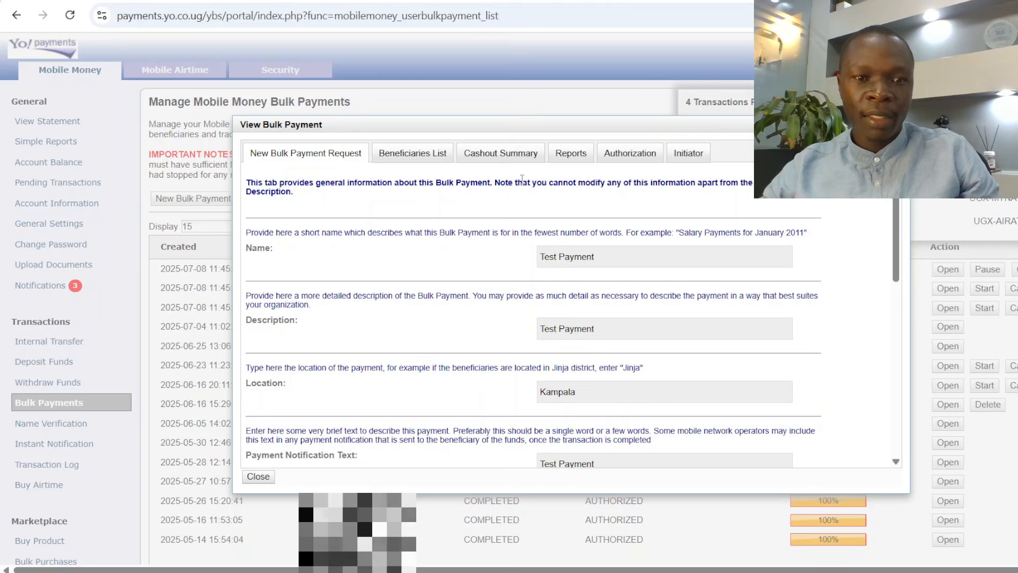
{"action": "left_click", "coordinate": [430, 157]}
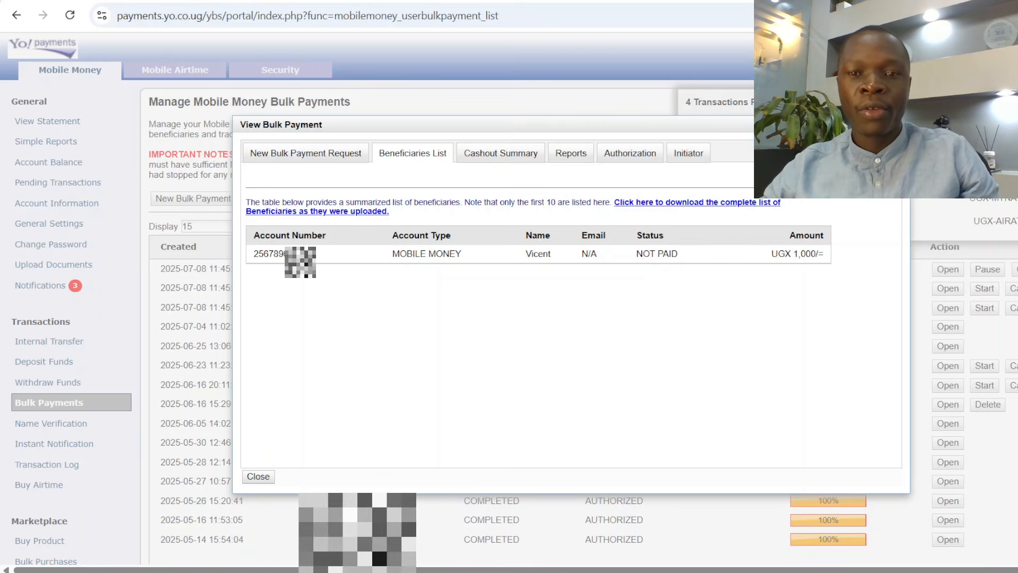
{"action": "left_click", "coordinate": [899, 125]}
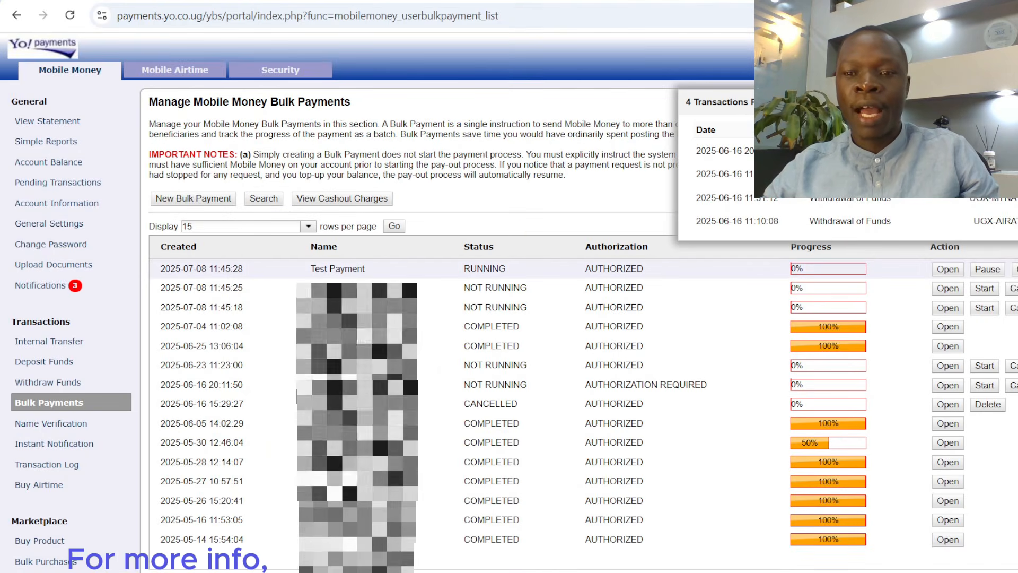